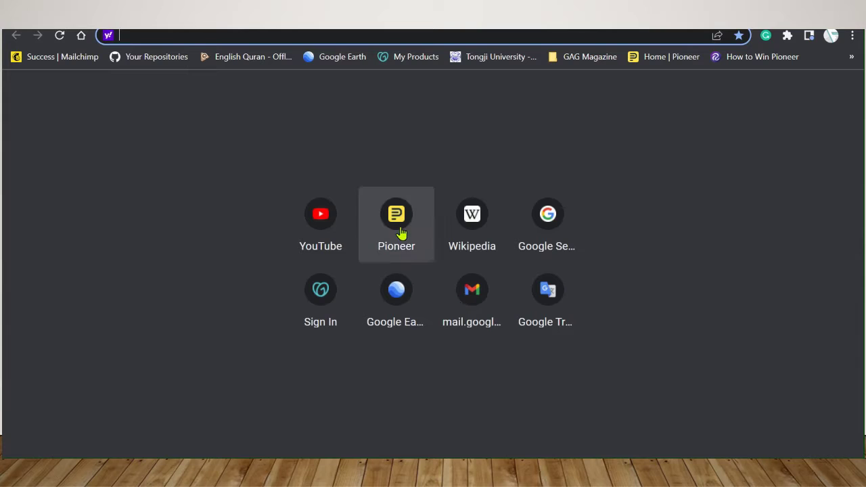
# Open the Pioneer website and go to its account sign-up page
pyautogui.click(400, 232)
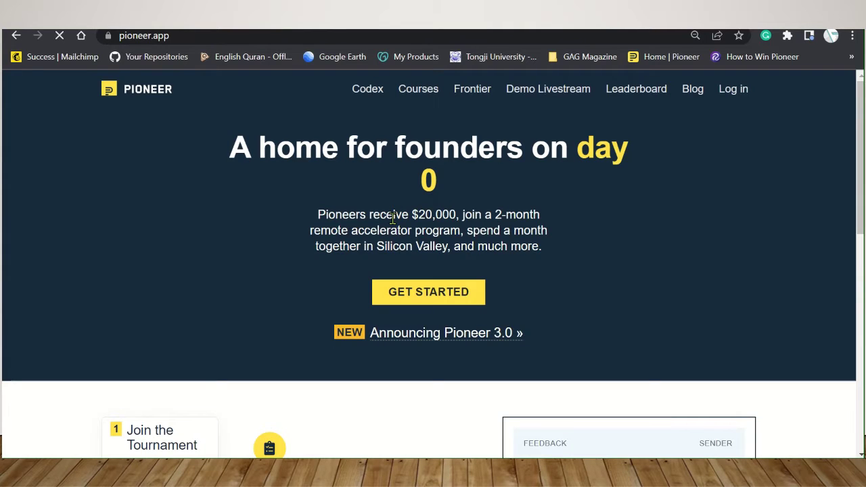
pyautogui.click(456, 300)
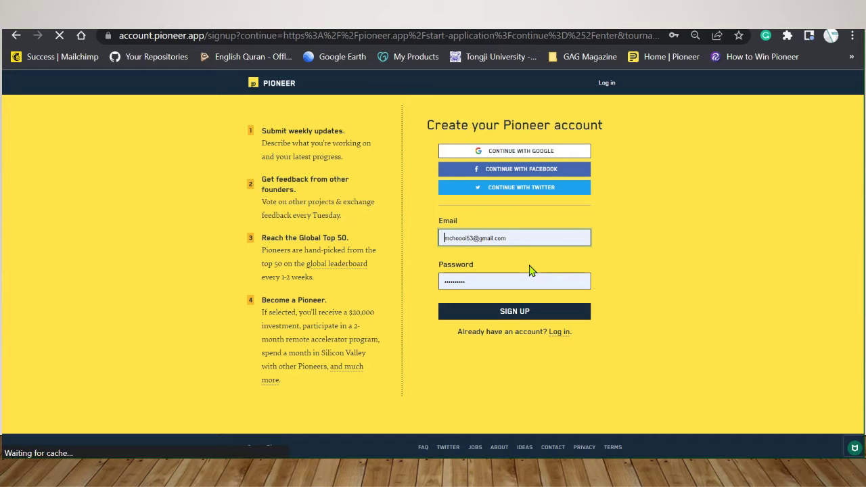
# Submit the Pioneer sign-up, then replace the already-taken email with a different address
pyautogui.click(504, 316)
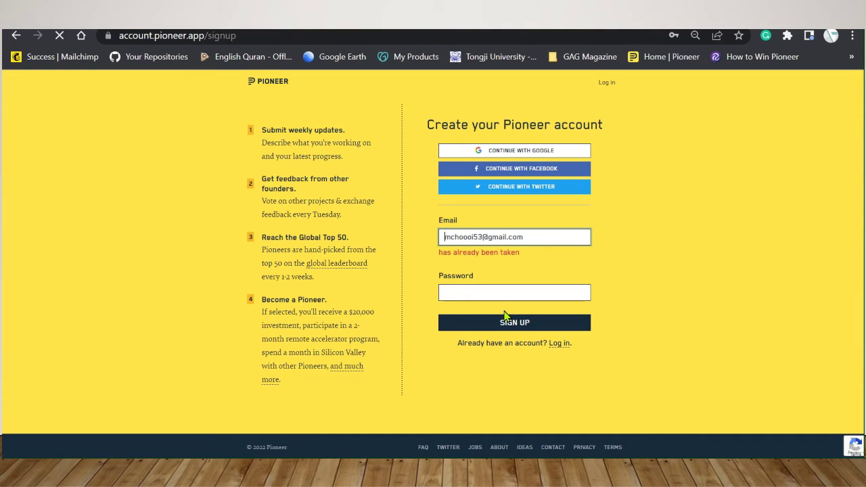
pyautogui.click(535, 240)
pyautogui.press('BackSpace')
pyautogui.press('BackSpace')
pyautogui.press('BackSpace')
pyautogui.press('BackSpace')
pyautogui.press('BackSpace')
pyautogui.press('BackSpace')
pyautogui.press('BackSpace')
pyautogui.press('BackSpace')
pyautogui.press('BackSpace')
pyautogui.press('BackSpace')
pyautogui.press('BackSpace')
pyautogui.press('BackSpace')
pyautogui.press('BackSpace')
pyautogui.press('BackSpace')
pyautogui.press('BackSpace')
pyautogui.press('BackSpace')
pyautogui.press('BackSpace')
pyautogui.press('BackSpace')
pyautogui.press('BackSpace')
pyautogui.write('m')
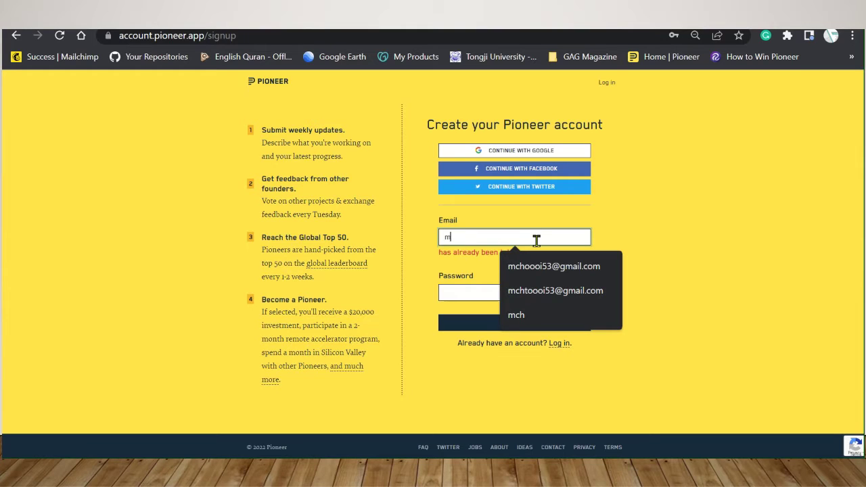
pyautogui.write('chs')
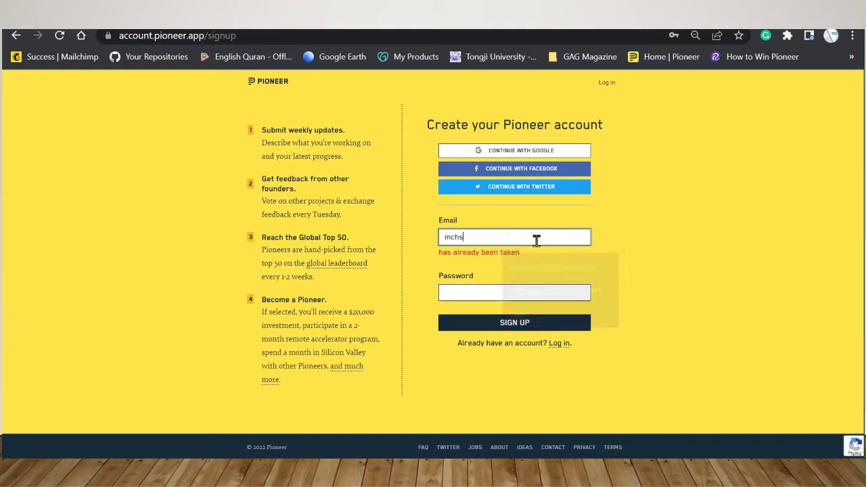
pyautogui.write('mart')
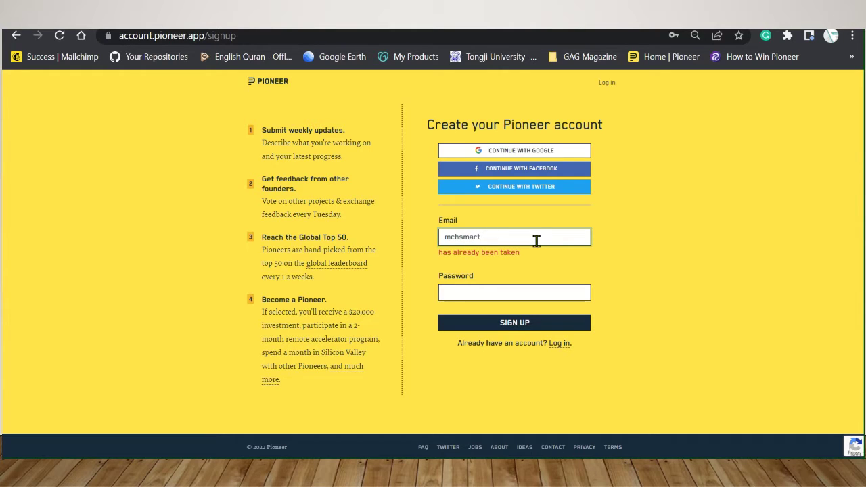
pyautogui.press('BackSpace')
pyautogui.press('BackSpace')
pyautogui.press('BackSpace')
pyautogui.press('BackSpace')
pyautogui.press('BackSpace')
pyautogui.press('BackSpace')
pyautogui.press('BackSpace')
pyautogui.press('BackSpace')
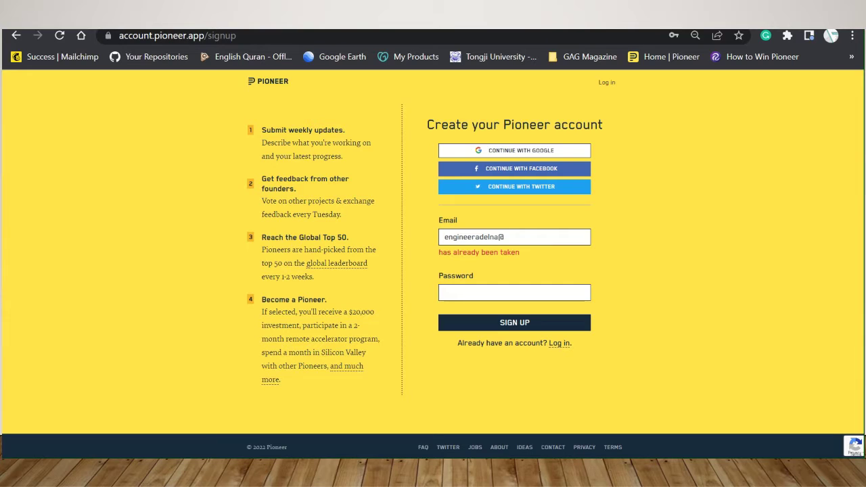
pyautogui.click(503, 237)
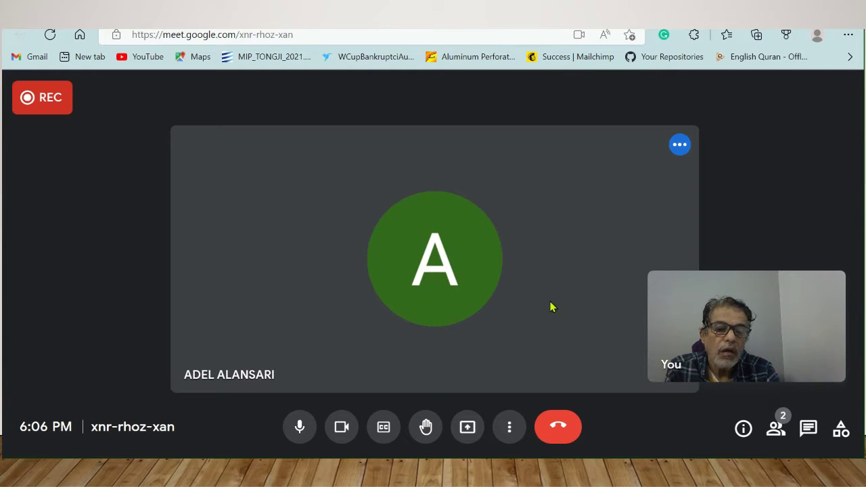
pyautogui.click(514, 427)
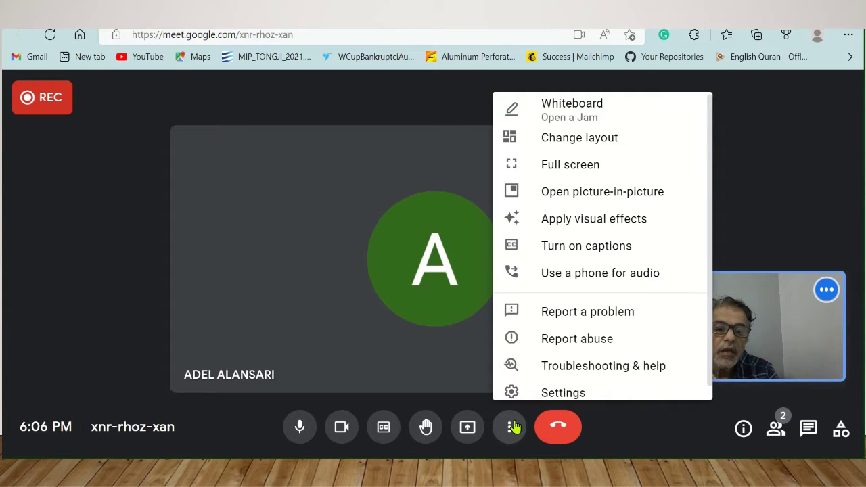
pyautogui.click(546, 393)
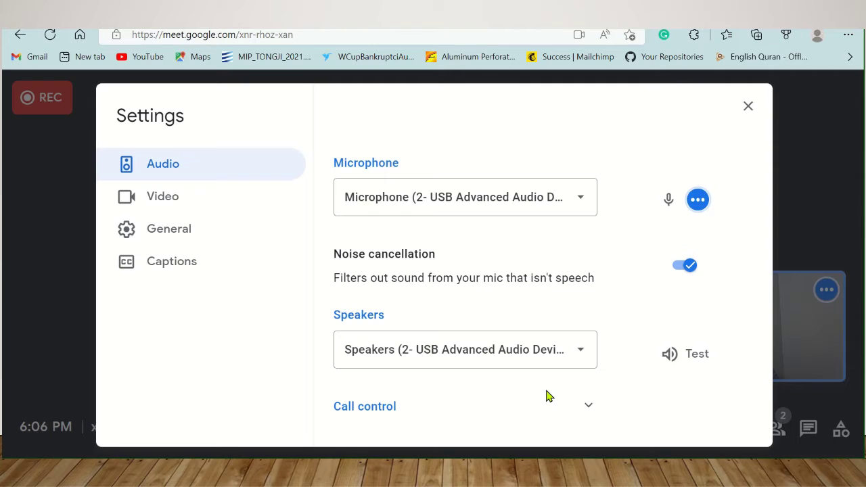
pyautogui.click(179, 266)
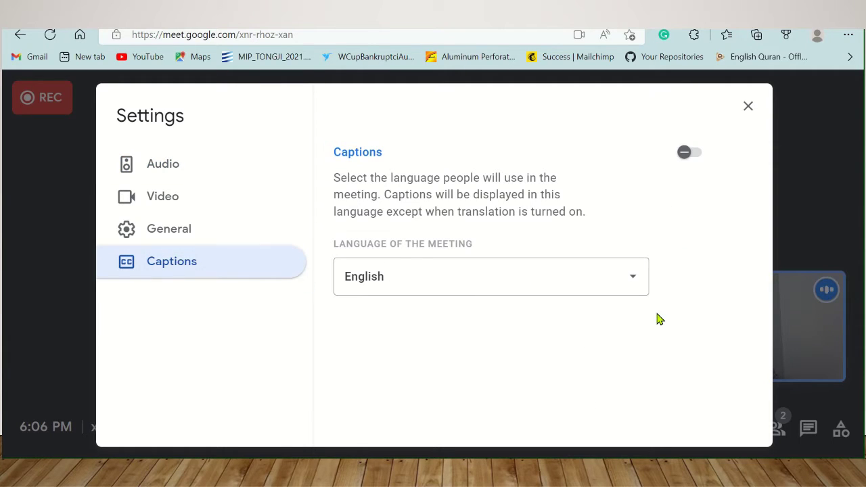
pyautogui.click(636, 281)
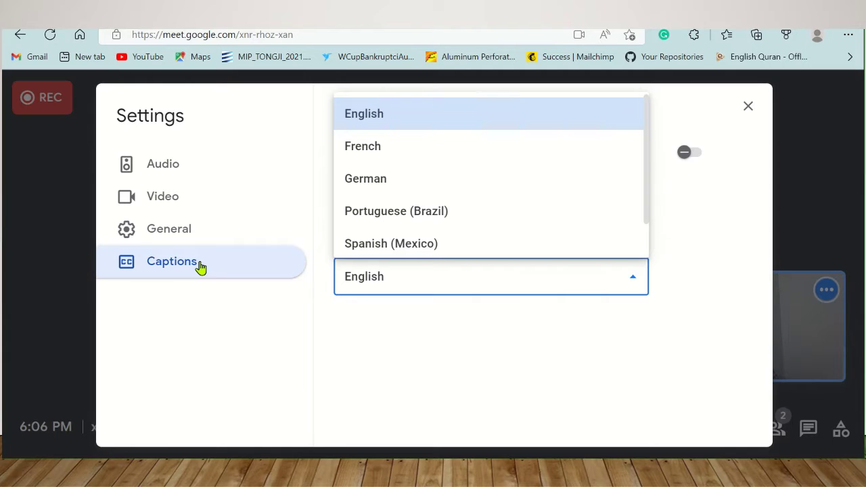
pyautogui.click(170, 163)
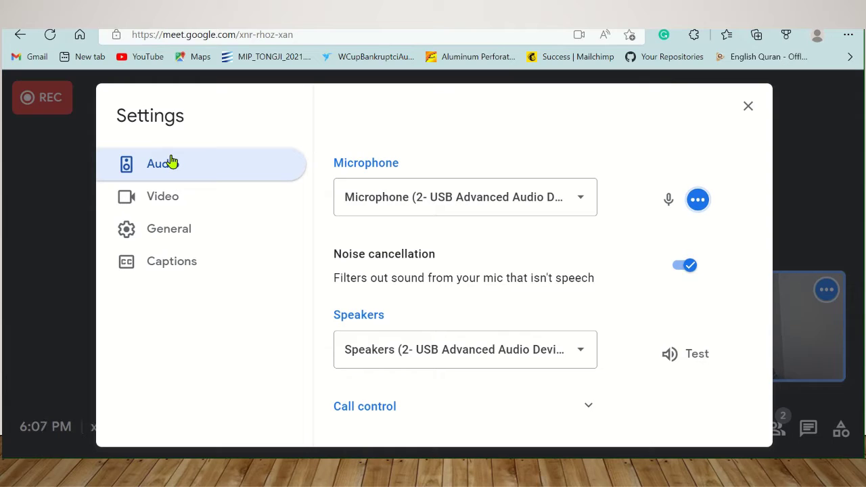
pyautogui.click(748, 106)
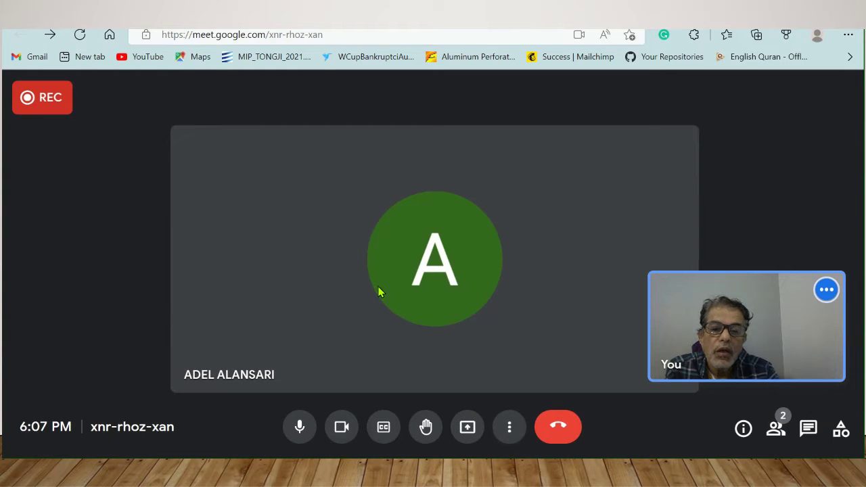
# Show the People panel listing both call participants, including the meeting host
pyautogui.rightClick(428, 282)
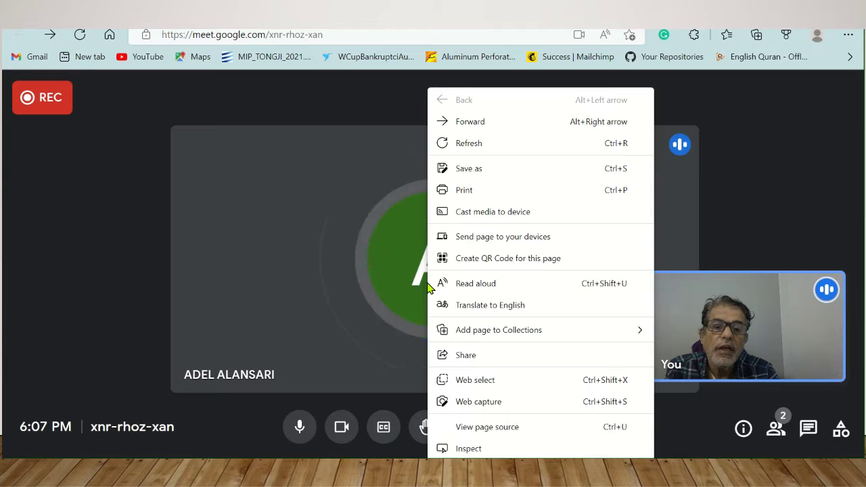
pyautogui.click(381, 273)
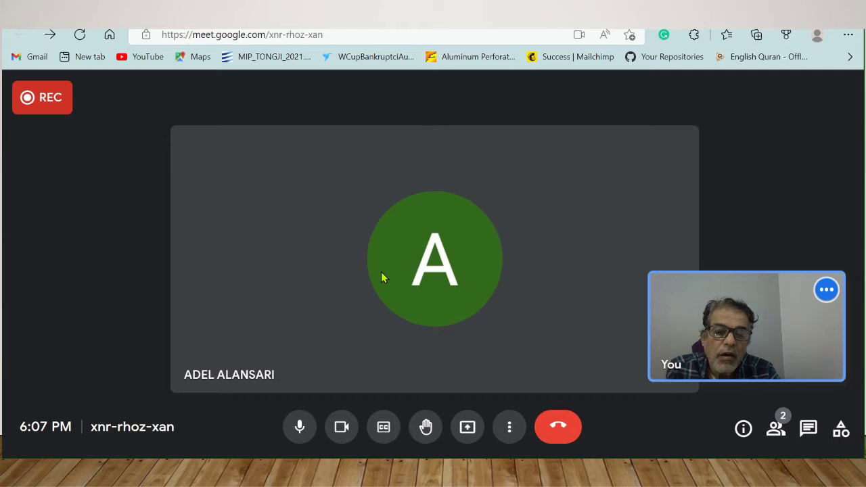
pyautogui.click(511, 427)
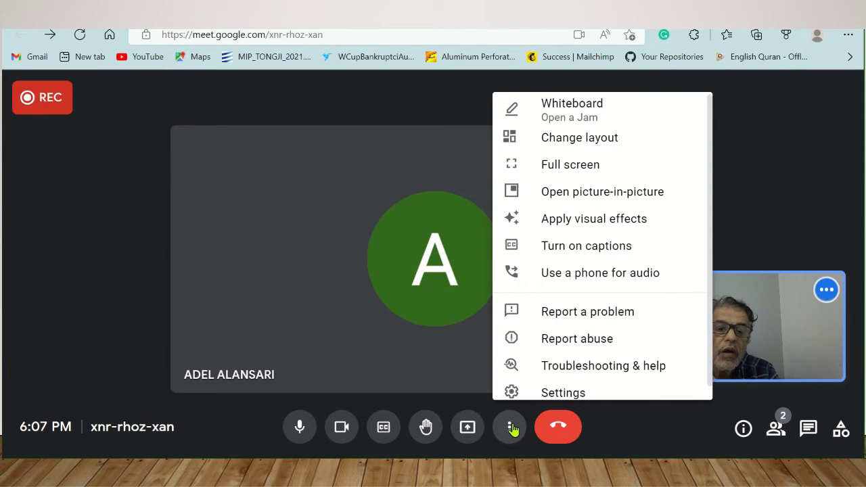
pyautogui.click(436, 278)
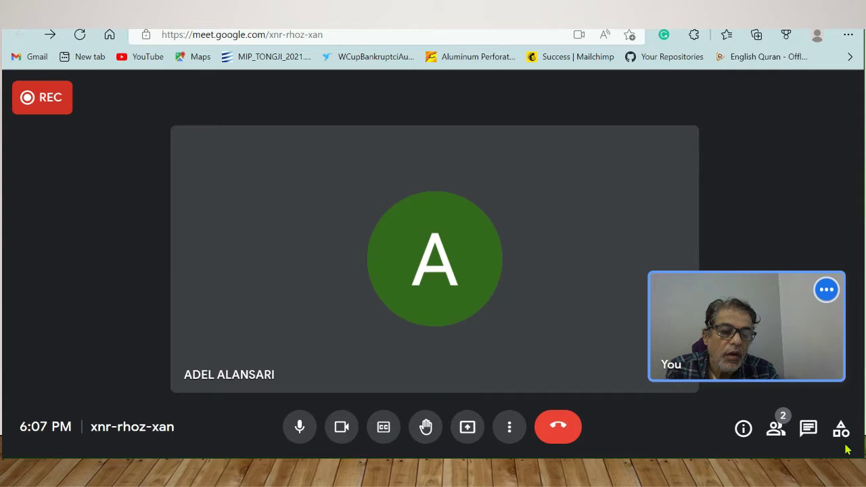
pyautogui.click(776, 429)
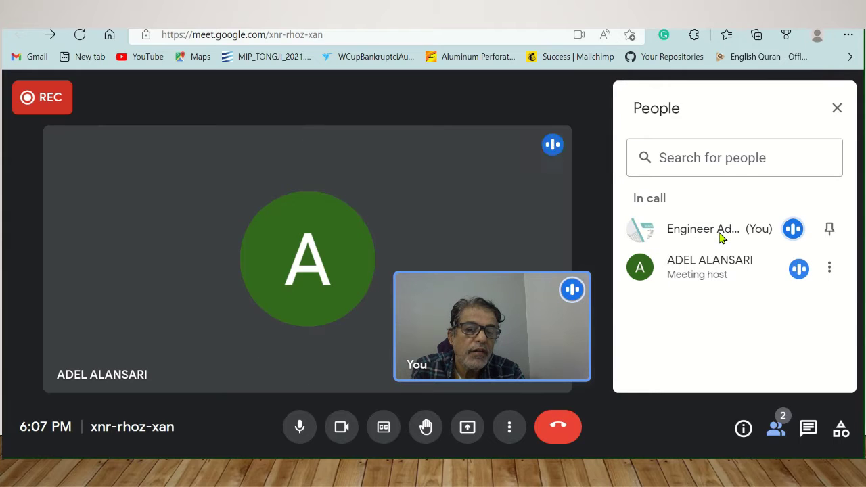
# Start muting the host for everyone from their participant options, then cancel it
pyautogui.click(830, 271)
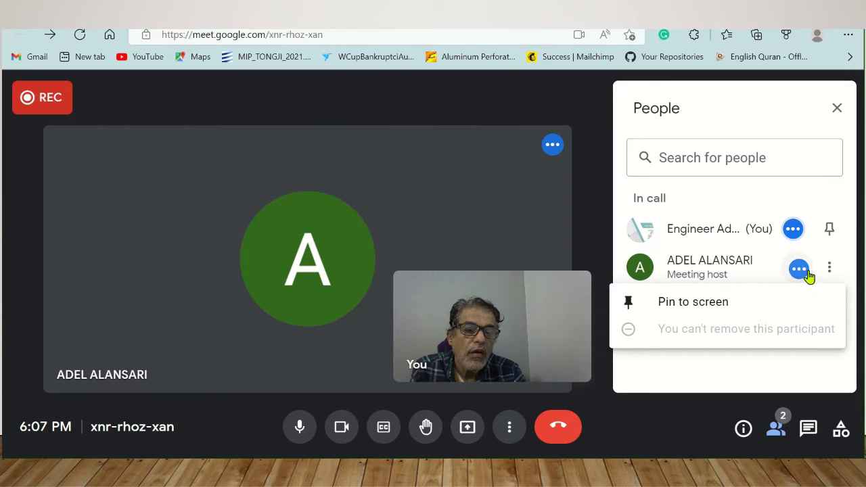
pyautogui.click(799, 269)
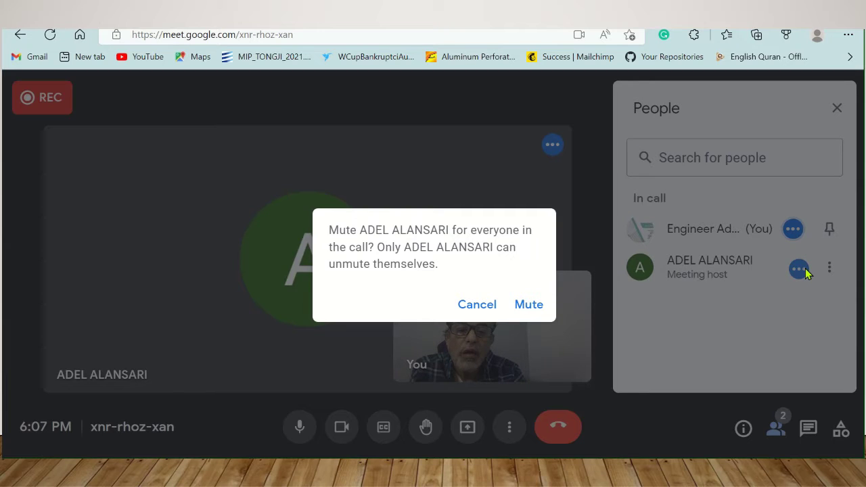
pyautogui.click(477, 304)
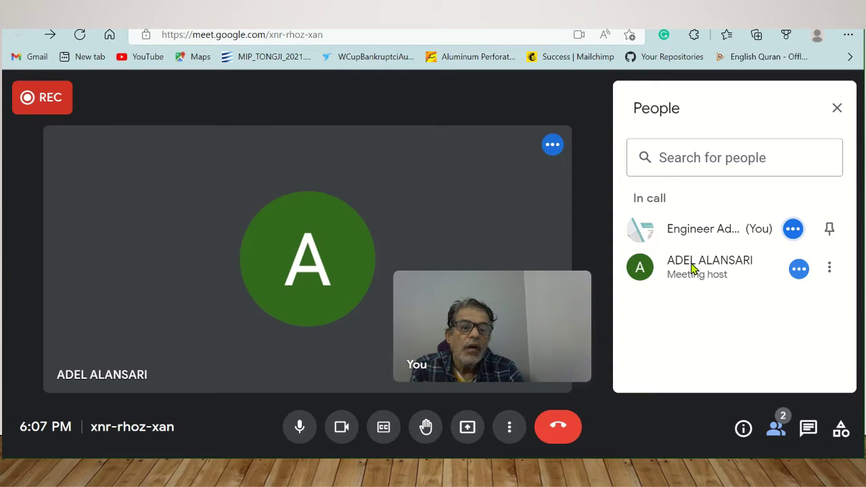
# Search the participant list for another attendee's name, then close the People panel
pyautogui.click(674, 163)
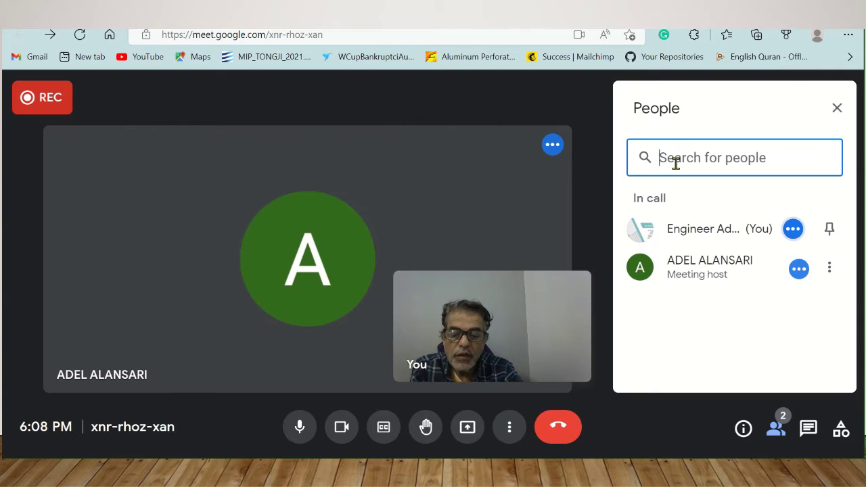
pyautogui.write('s')
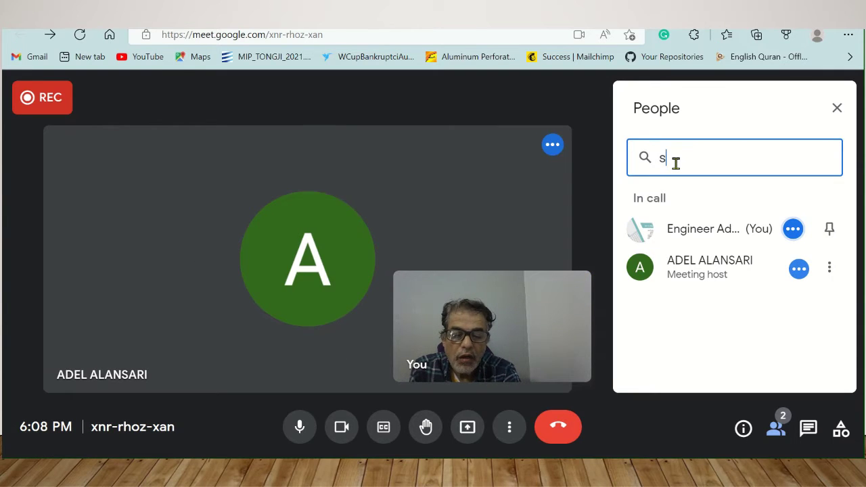
pyautogui.write('har')
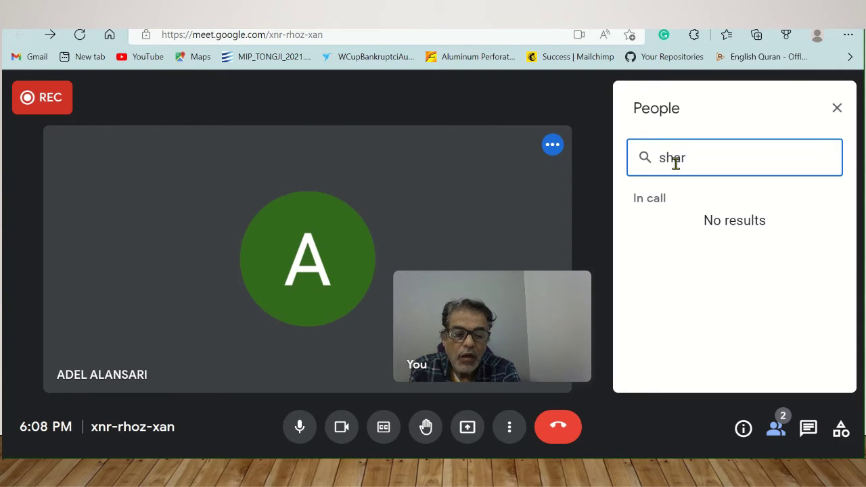
pyautogui.write('erif')
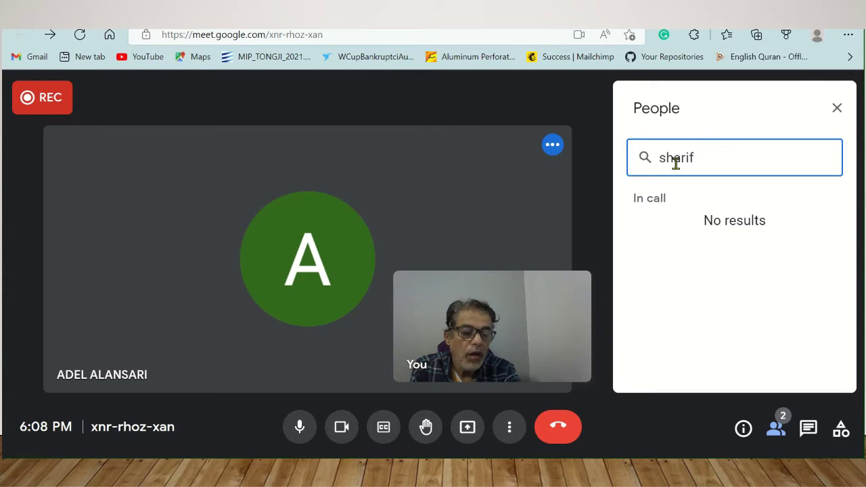
pyautogui.click(677, 160)
pyautogui.press('BackSpace')
pyautogui.write('a')
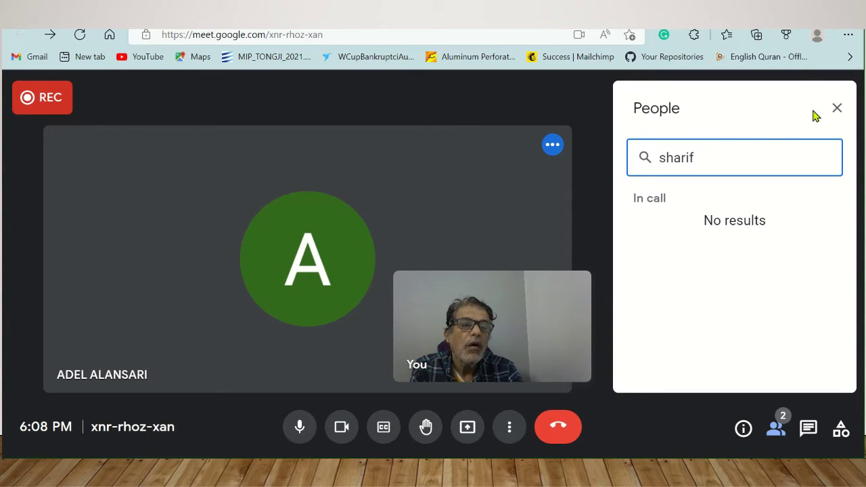
pyautogui.click(832, 115)
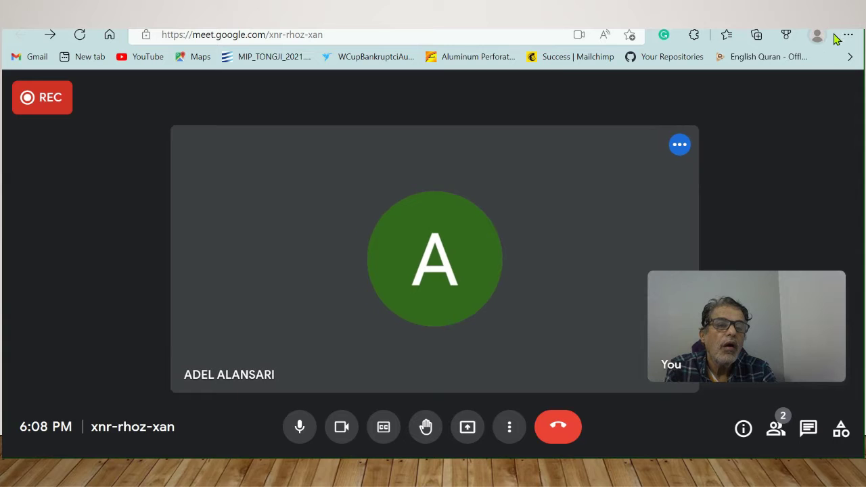
pyautogui.click(848, 37)
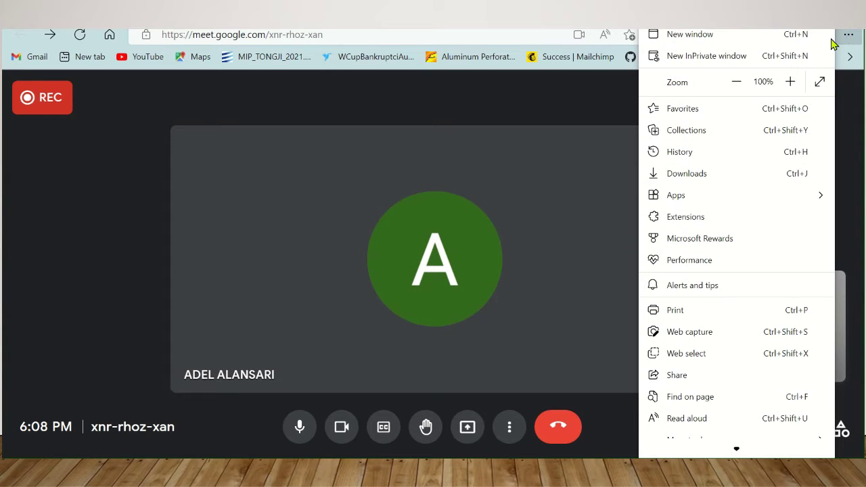
pyautogui.click(509, 208)
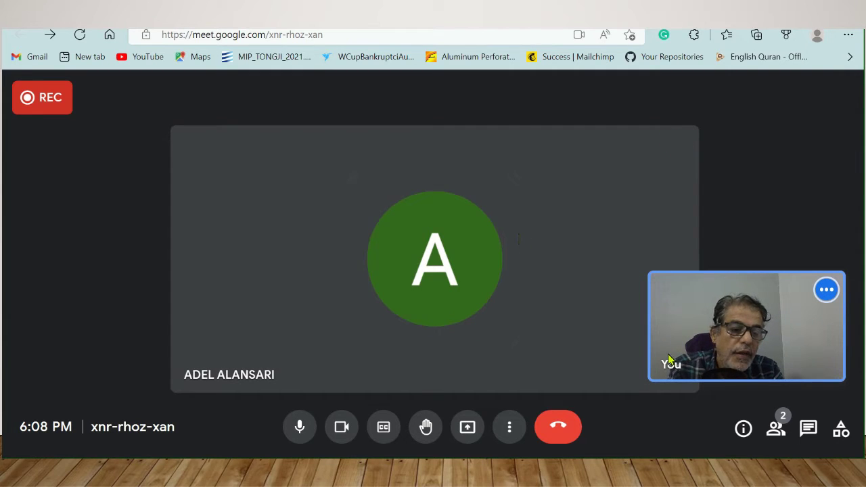
pyautogui.click(840, 430)
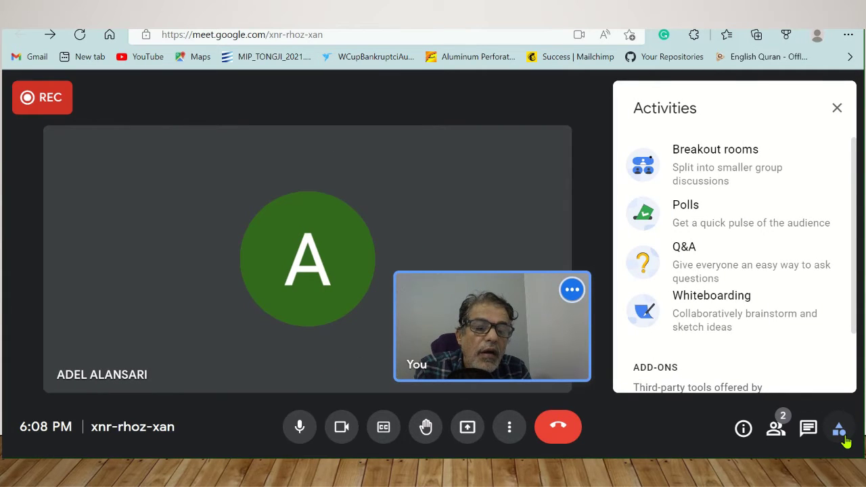
pyautogui.click(815, 433)
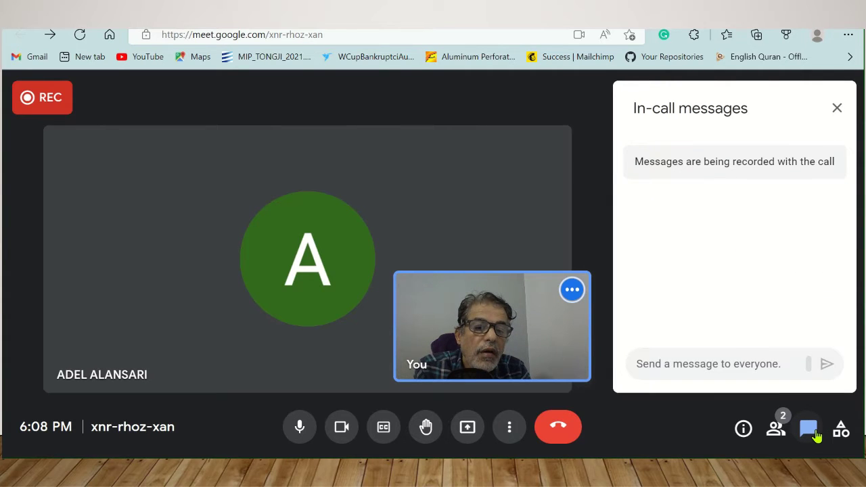
pyautogui.click(776, 430)
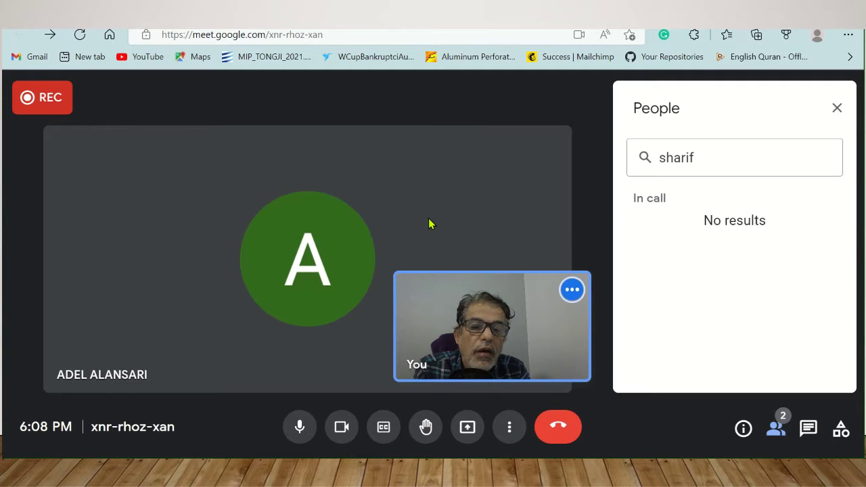
pyautogui.click(838, 106)
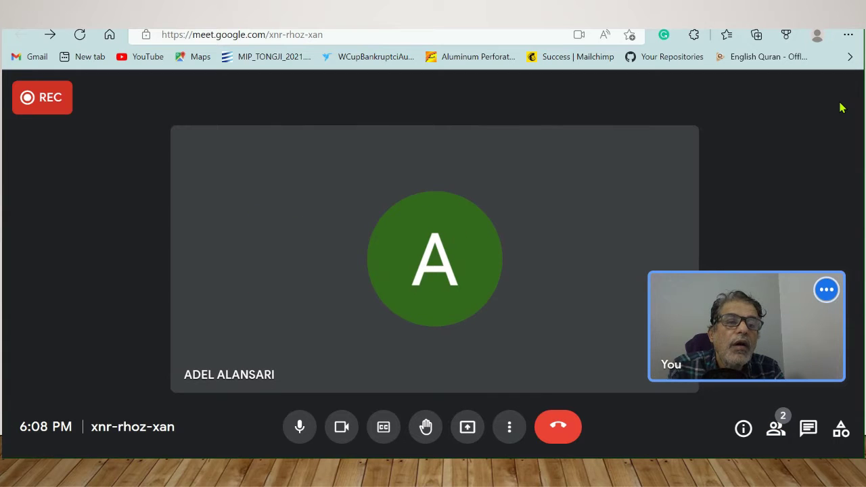
pyautogui.click(817, 36)
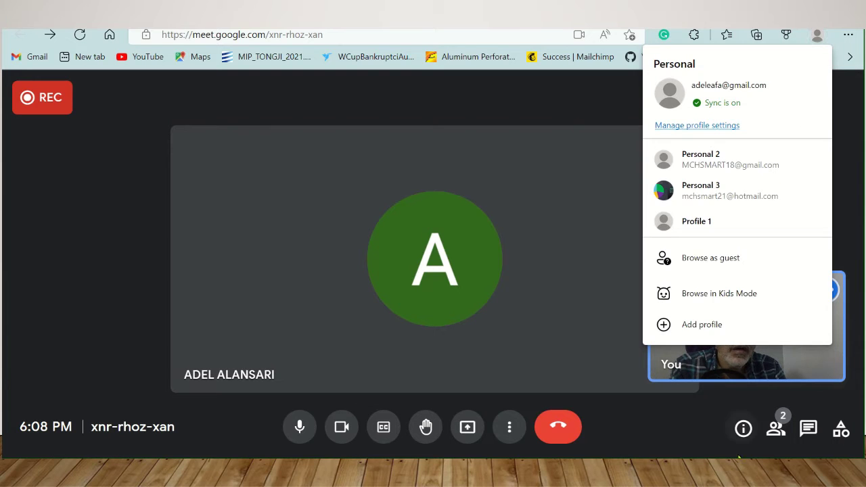
pyautogui.press('Escape')
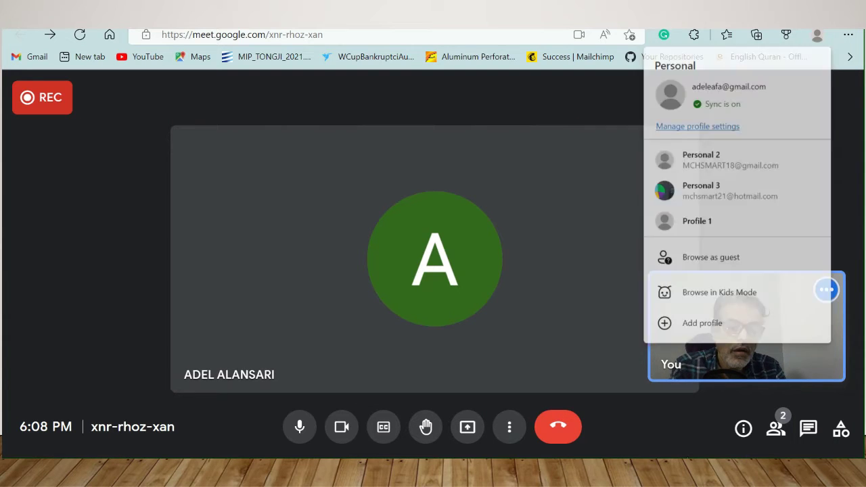
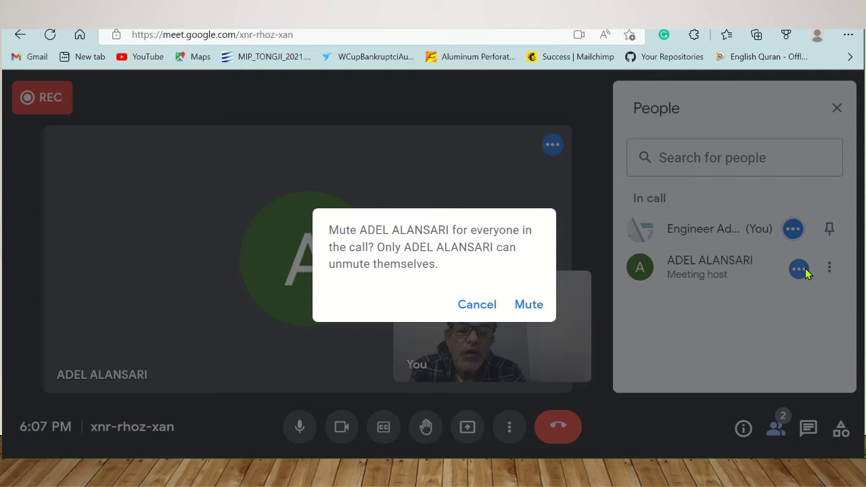
# Cancel the mute prompt to keep the host unmuted, then search the call's participants for a name
pyautogui.click(478, 306)
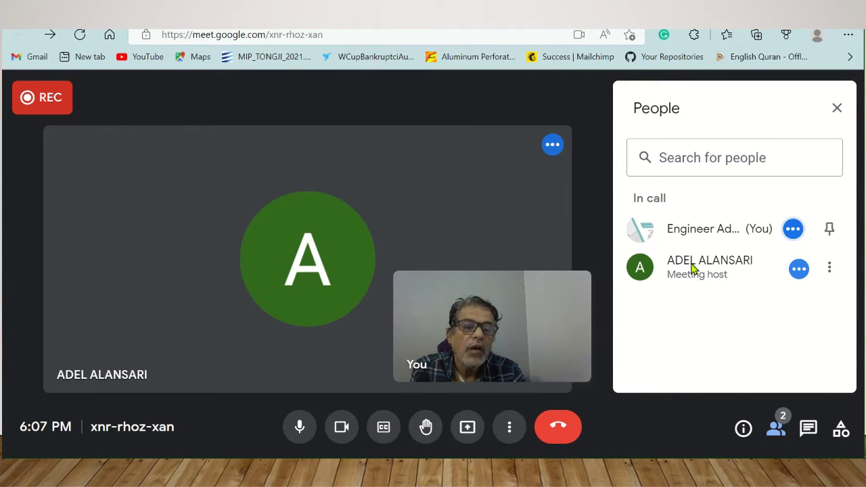
pyautogui.click(674, 161)
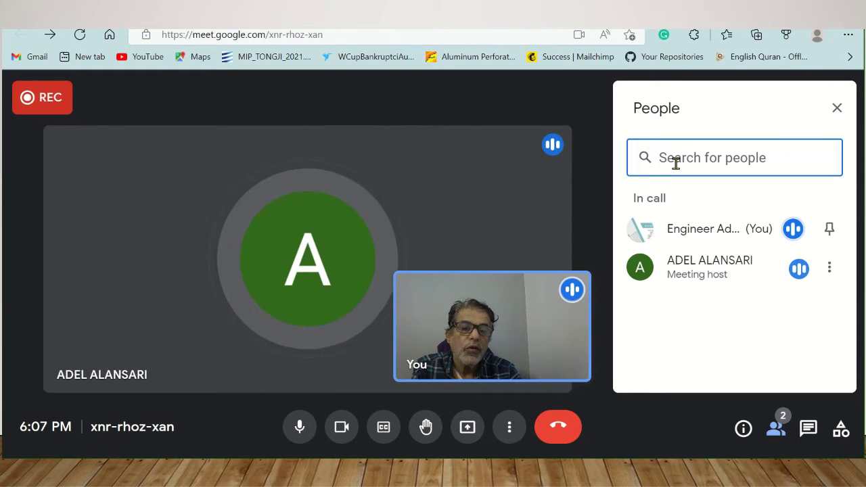
pyautogui.write('s')
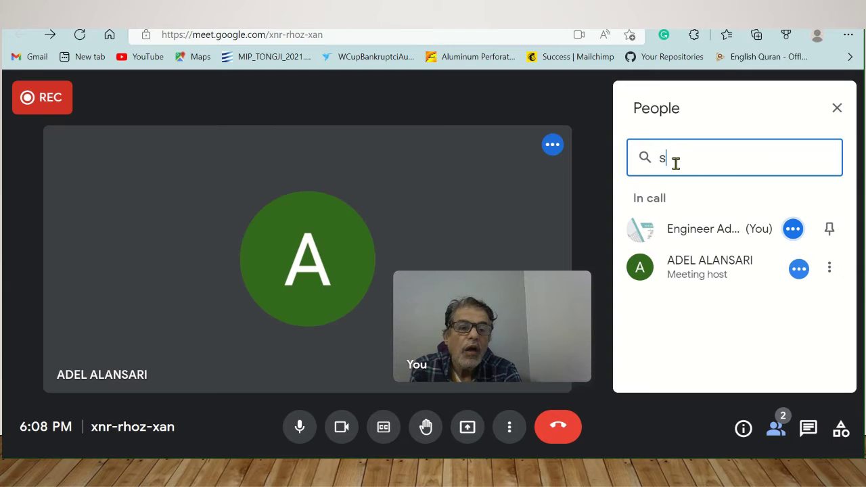
pyautogui.write('he')
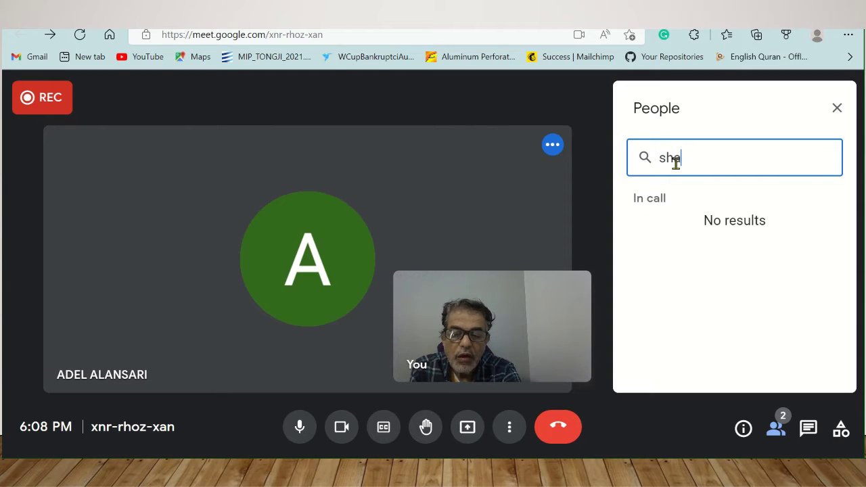
pyautogui.write('rif')
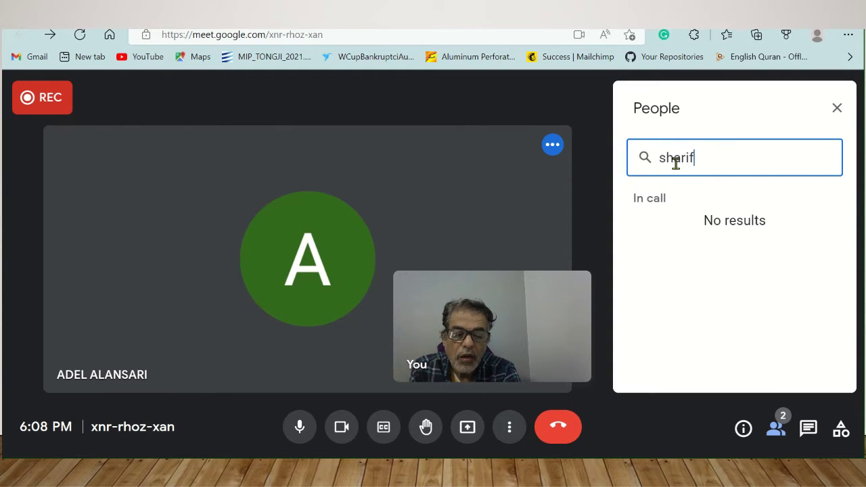
# Correct a misspelled letter in the searched name, then close the participant list
pyautogui.click(676, 162)
pyautogui.press('BackSpace')
pyautogui.write('a')
pyautogui.click(834, 114)
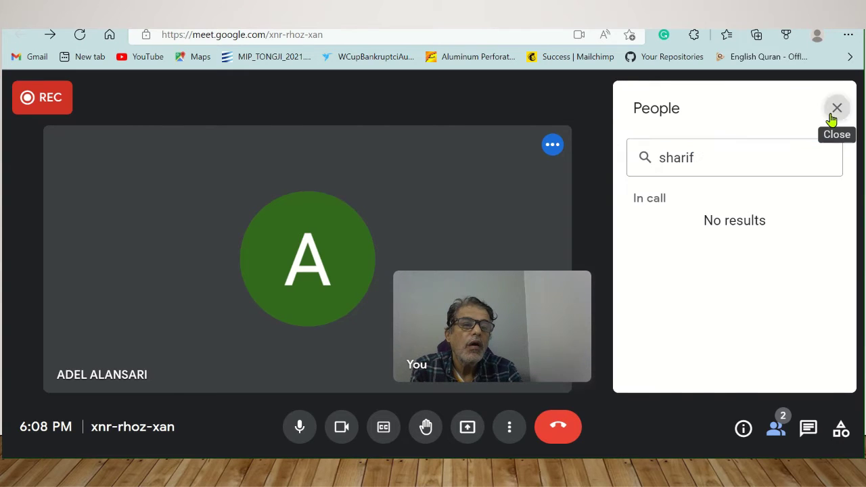
# Dismiss Edge's options menu unused, then view the Activities and Chat panels
pyautogui.click(848, 35)
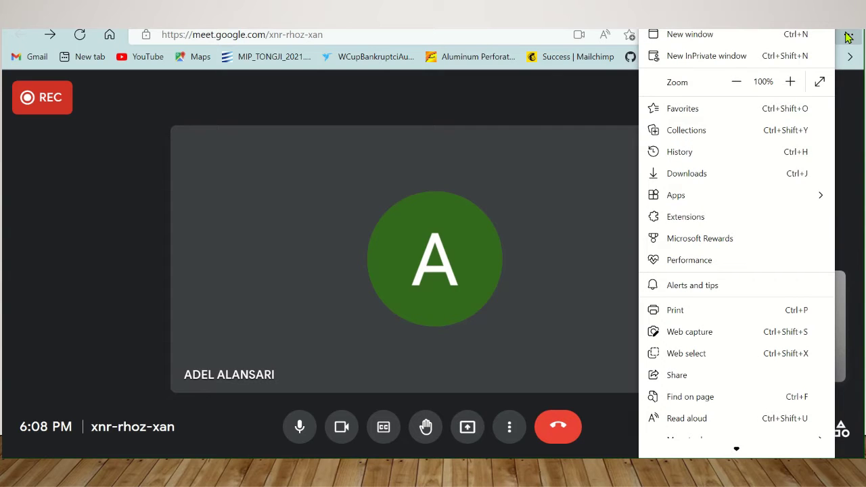
pyautogui.click(508, 208)
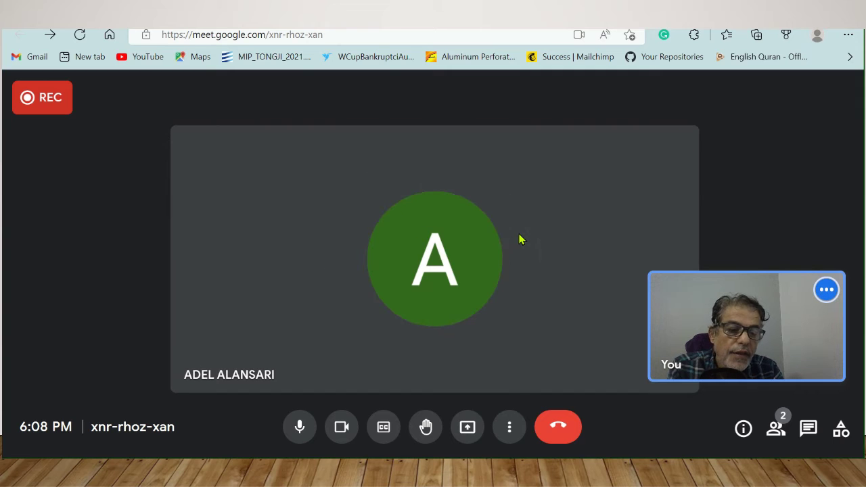
pyautogui.click(841, 430)
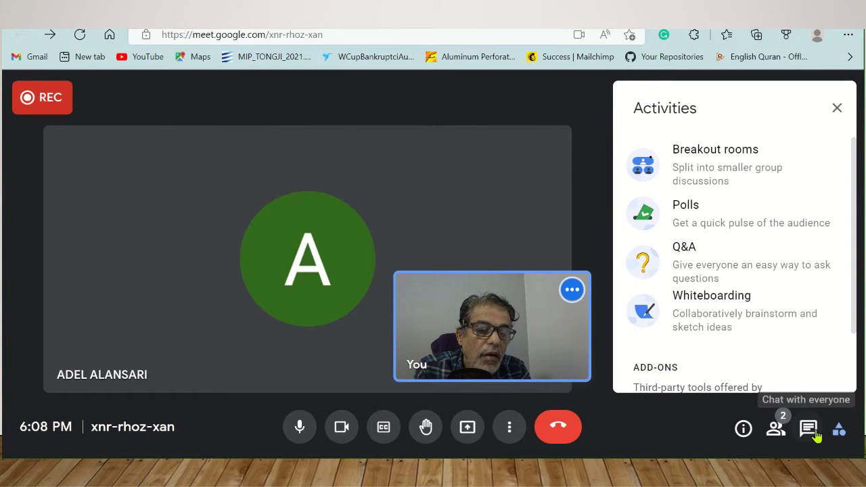
pyautogui.click(814, 433)
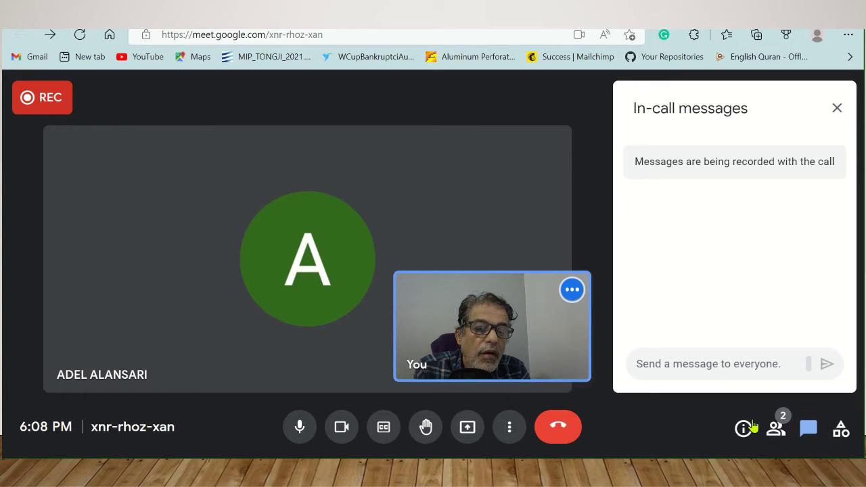
# Return to People, close that panel to enlarge the call, and show the browser's profile list
pyautogui.click(776, 428)
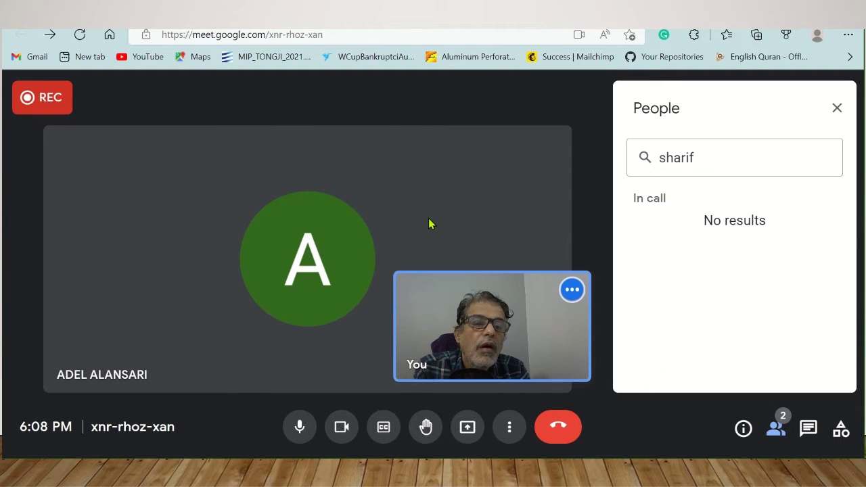
pyautogui.click(837, 107)
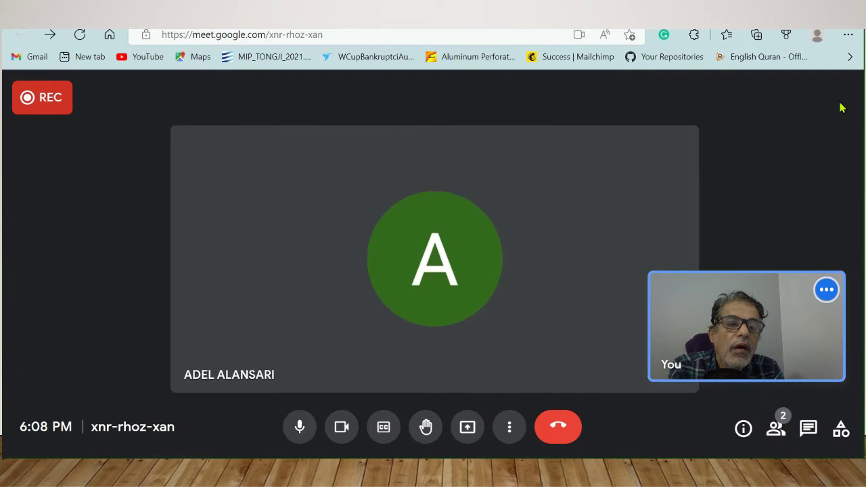
pyautogui.click(818, 36)
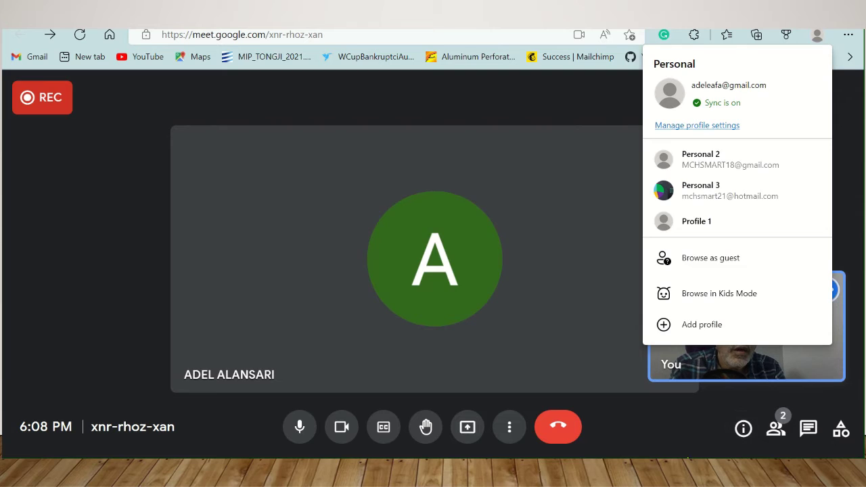
pyautogui.press('Escape')
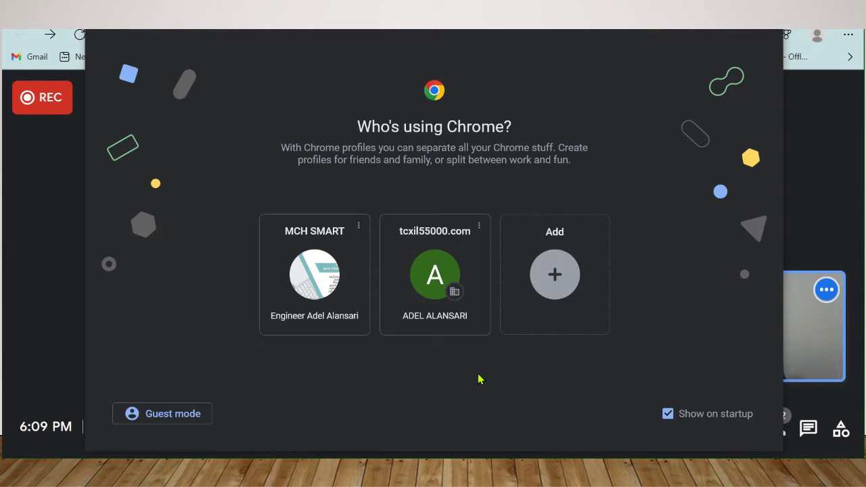
pyautogui.hotkey('alt', 'Tab')
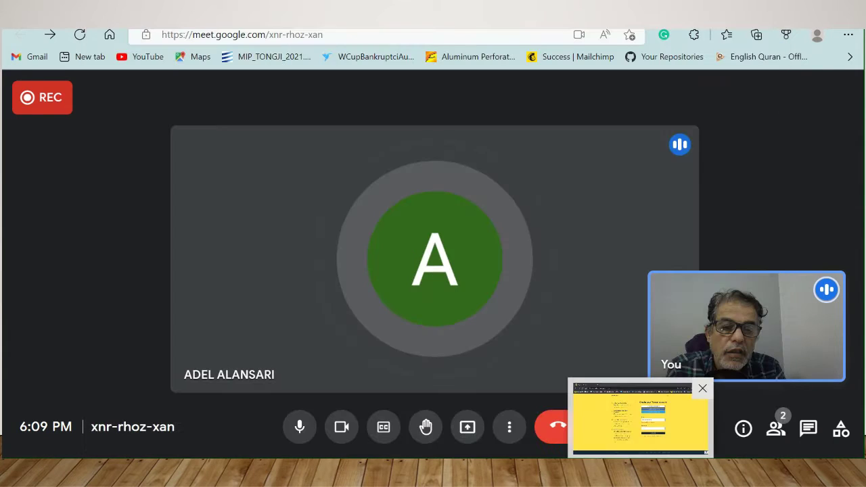
# On the Pioneer signup page, retype the email address so it ends in '.com'
pyautogui.click(647, 437)
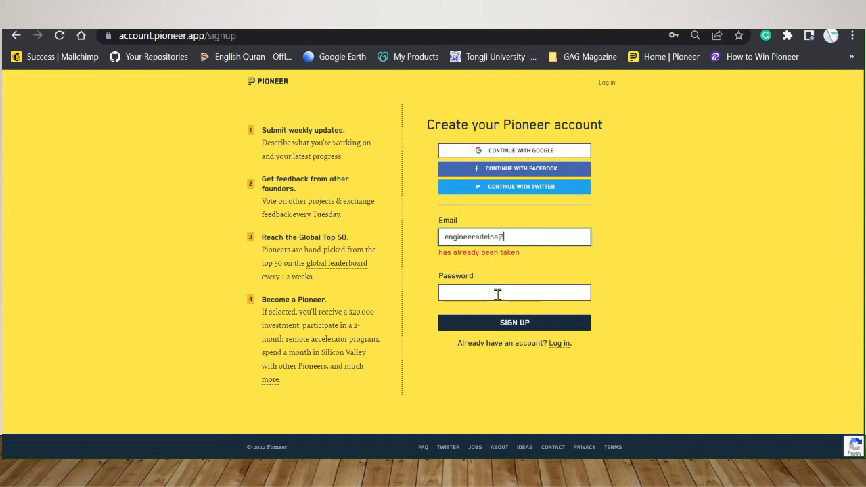
pyautogui.click(497, 294)
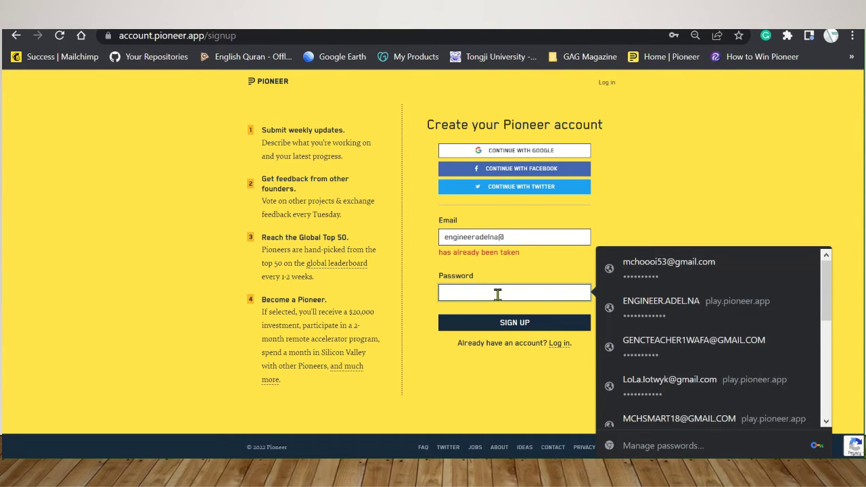
pyautogui.click(533, 232)
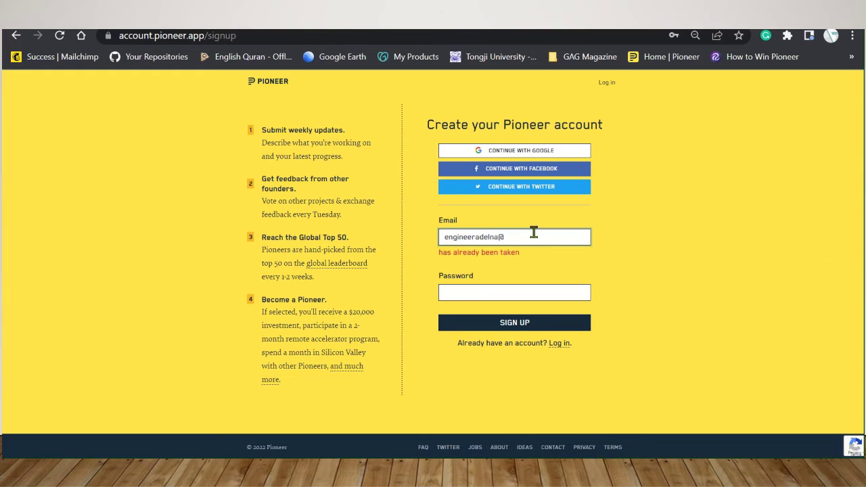
pyautogui.press('BackSpace')
pyautogui.press('BackSpace')
pyautogui.press('BackSpace')
pyautogui.press('BackSpace')
pyautogui.press('BackSpace')
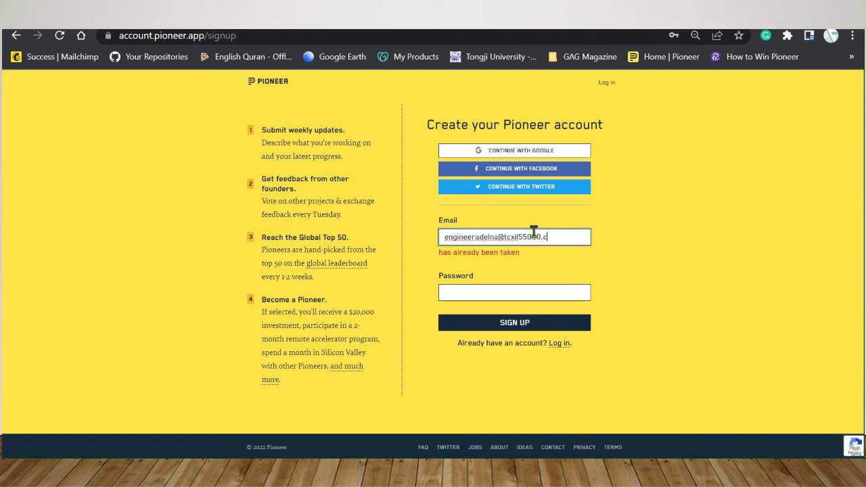
# Enter the account password, submit SIGN UP, and select the whole email address
pyautogui.click(531, 291)
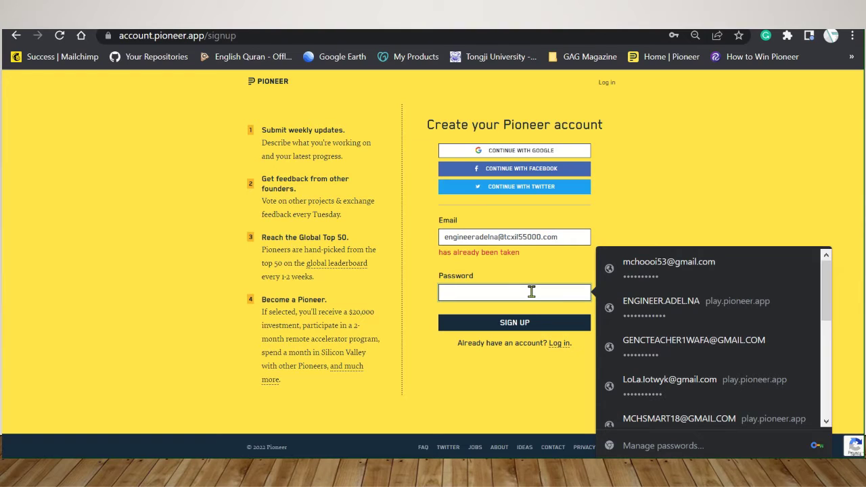
pyautogui.click(534, 330)
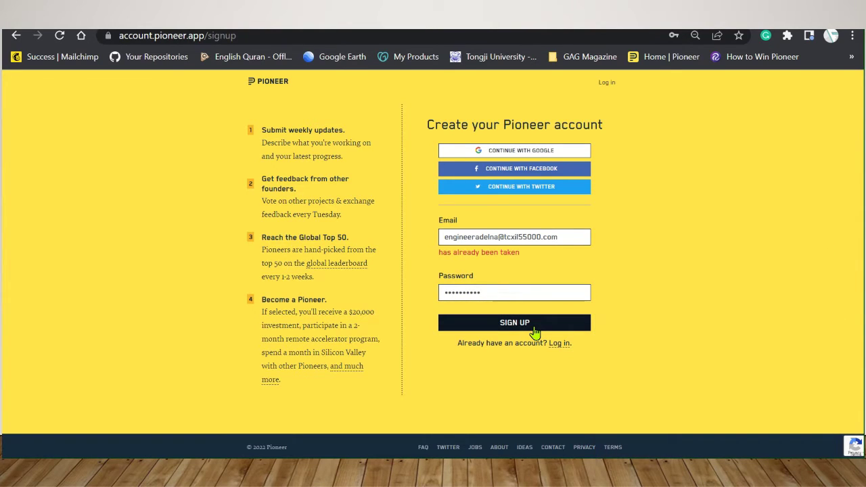
pyautogui.click(571, 242)
pyautogui.moveTo(573, 239); pyautogui.dragTo(431, 237)
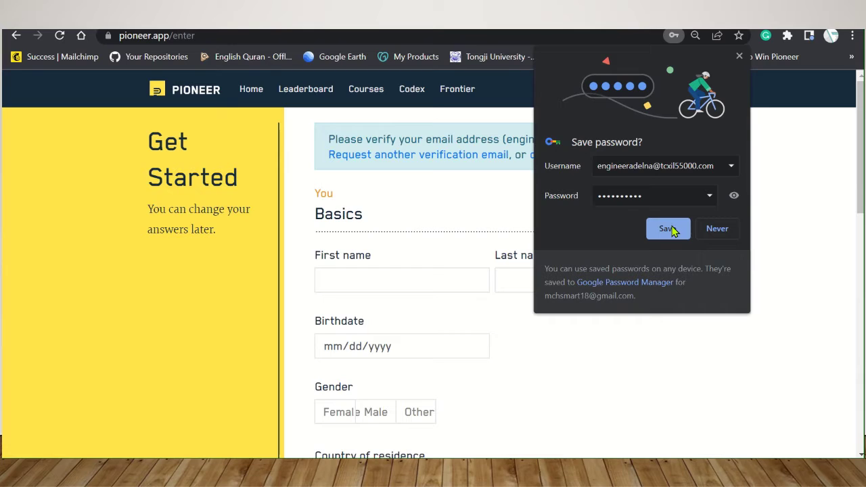
# Save the new password in the browser and autofill both name fields from a saved entry
pyautogui.click(669, 229)
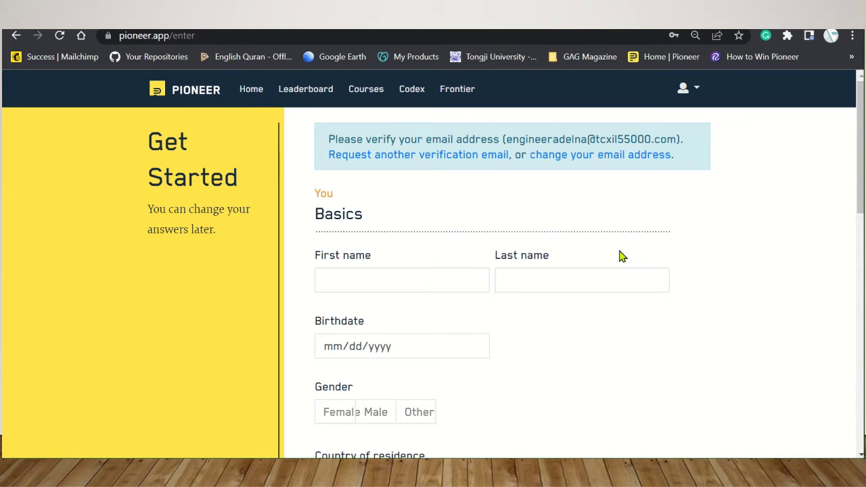
pyautogui.scroll(-5, 618, 255)
pyautogui.scroll(5, 618, 255)
pyautogui.click(353, 281)
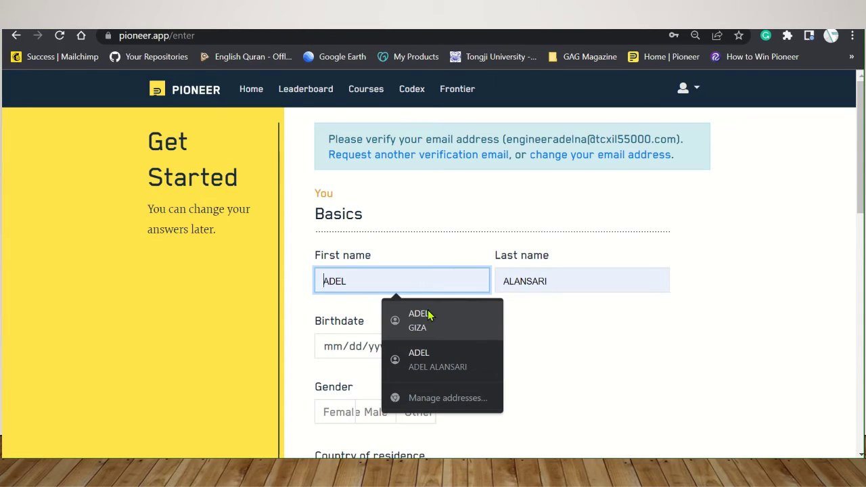
pyautogui.click(437, 361)
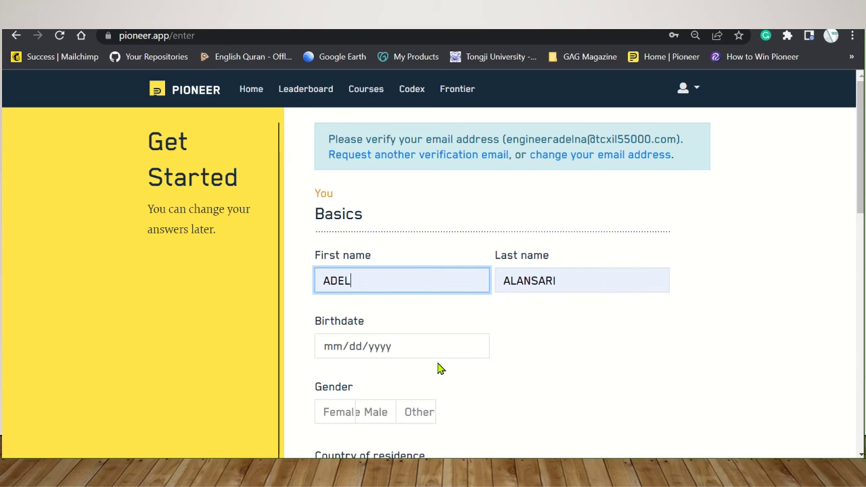
pyautogui.click(399, 348)
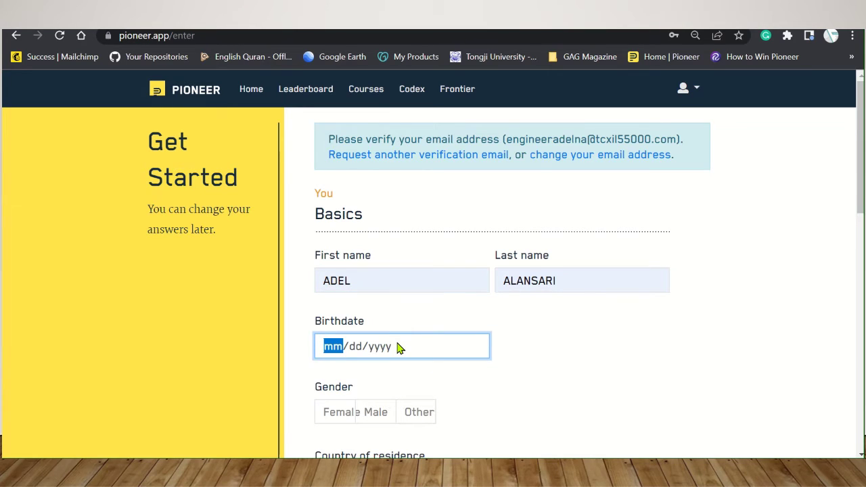
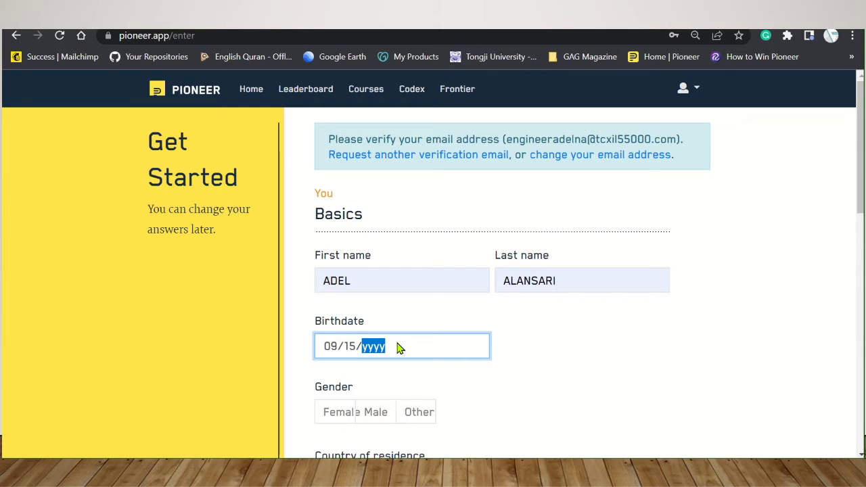
pyautogui.click(376, 414)
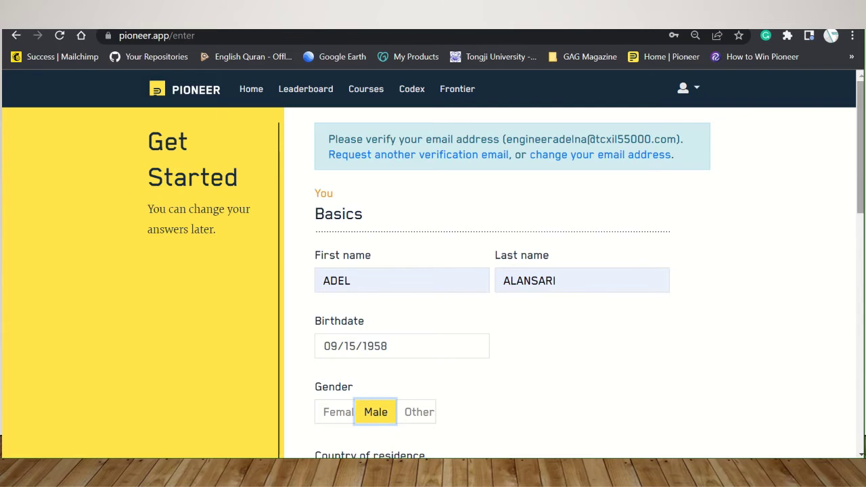
pyautogui.moveTo(861, 206); pyautogui.dragTo(862, 311)
pyautogui.click(365, 330)
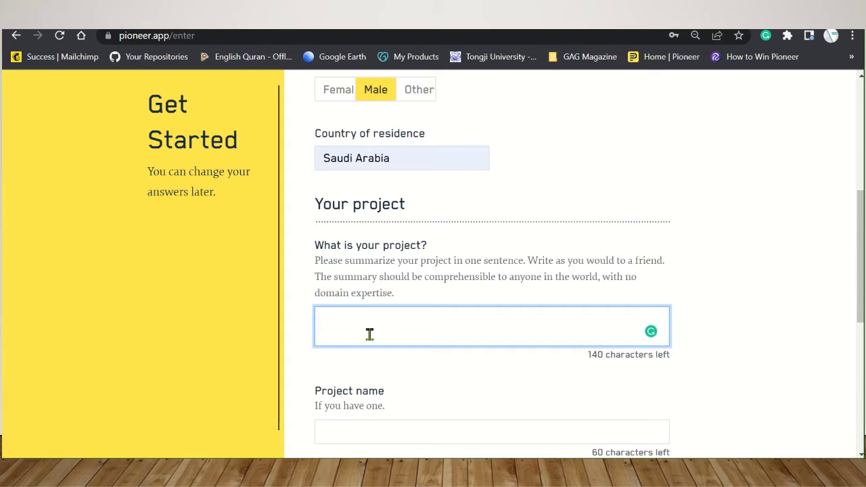
# Type 'LBEBL App.' into the 'What is your project?' summary box
pyautogui.write('LBEBL App')
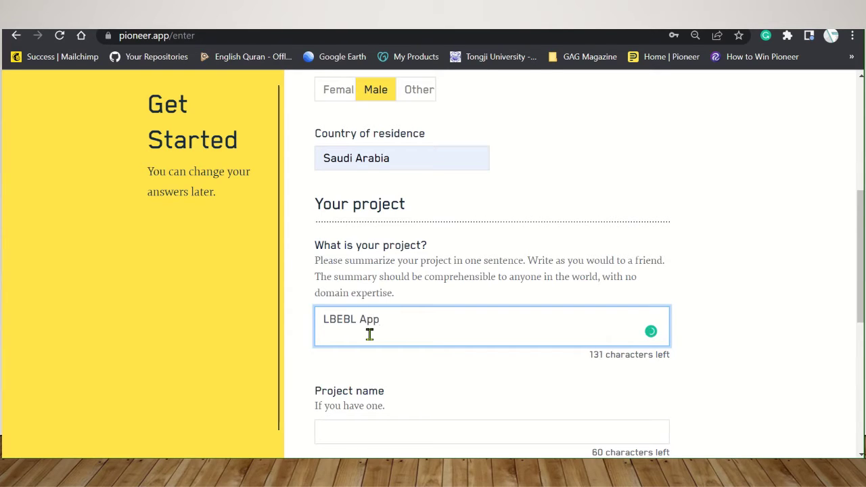
pyautogui.write('.')
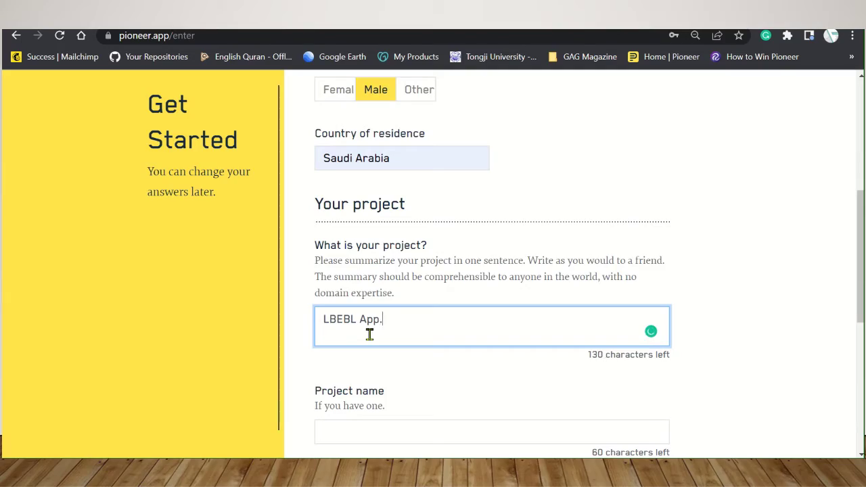
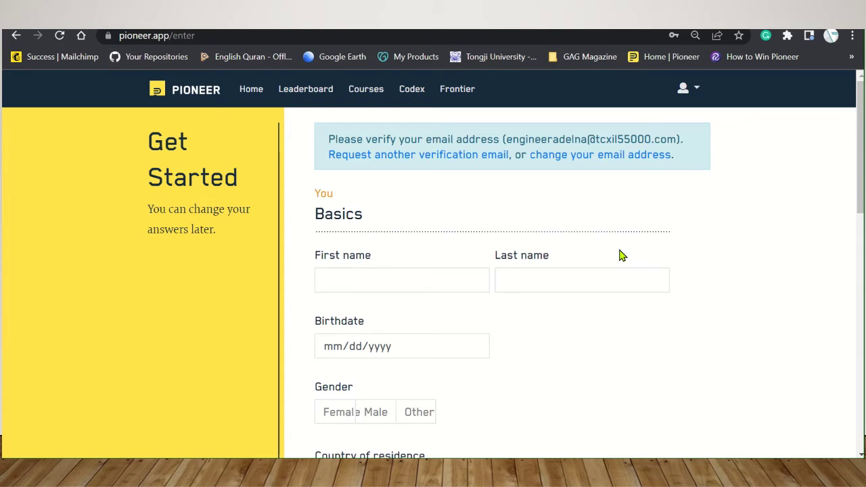
# Fill the first and last name fields from the saved autofill entry
pyautogui.scroll(-5, 623, 255)
pyautogui.scroll(5, 622, 256)
pyautogui.click(354, 281)
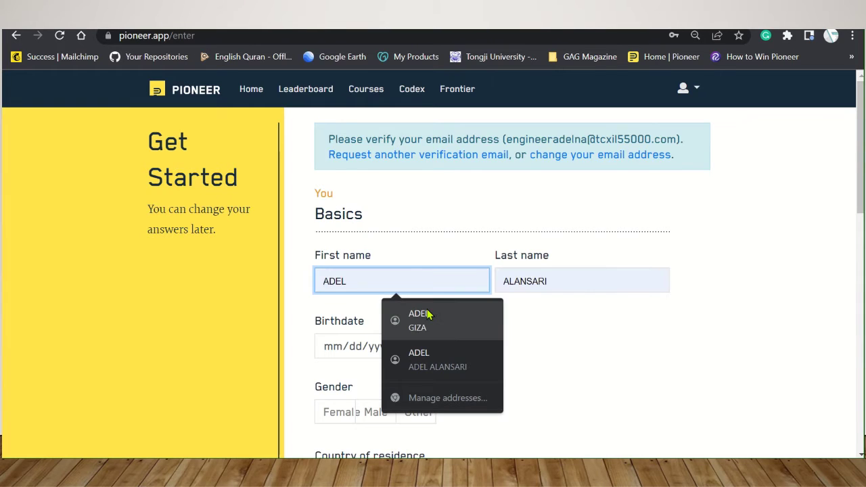
pyautogui.click(439, 363)
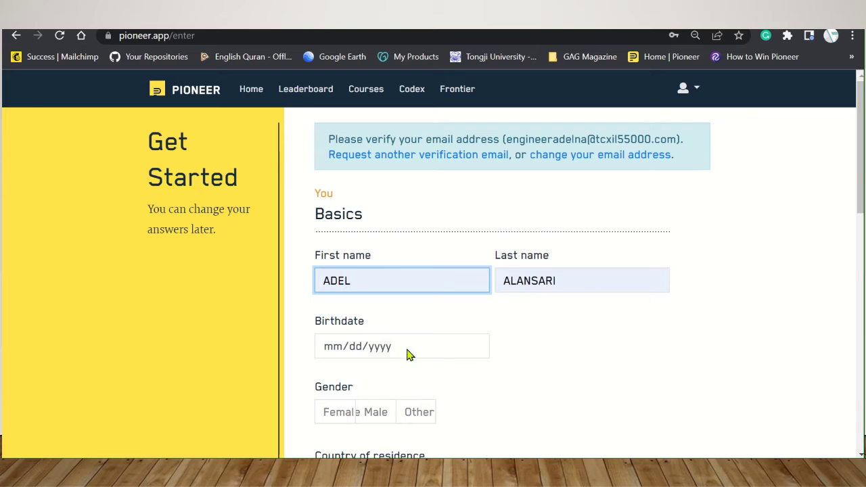
pyautogui.click(399, 347)
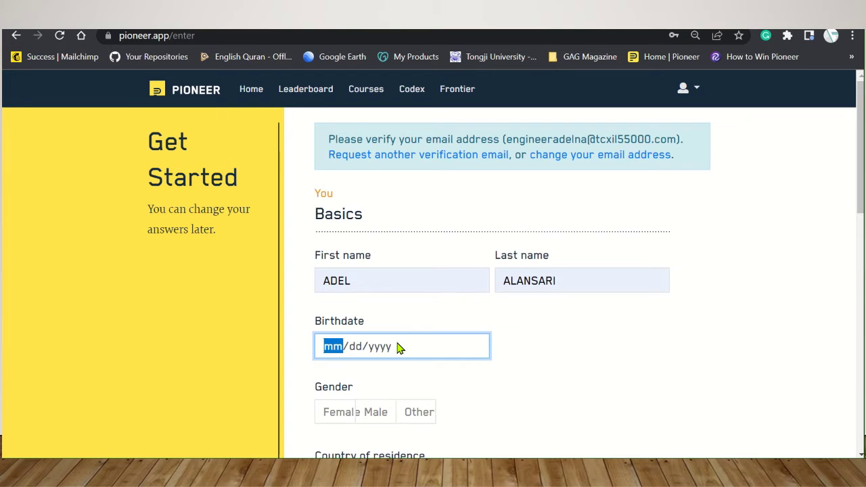
pyautogui.write('0')
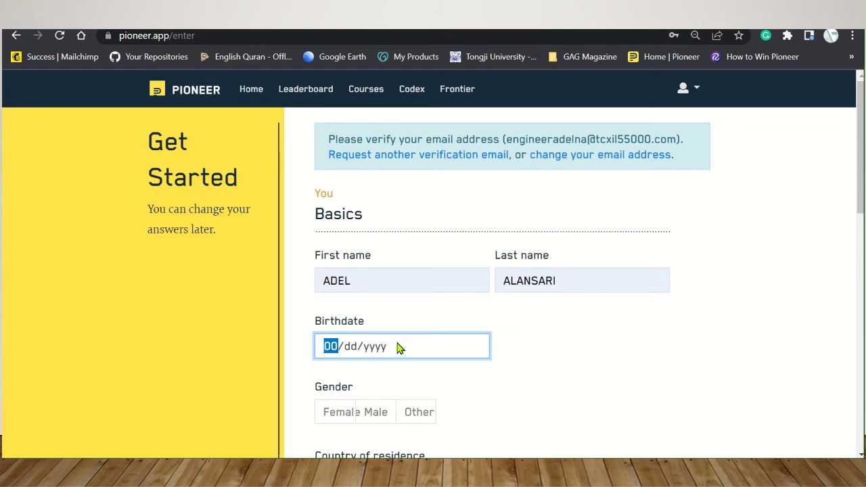
pyautogui.write('9/')
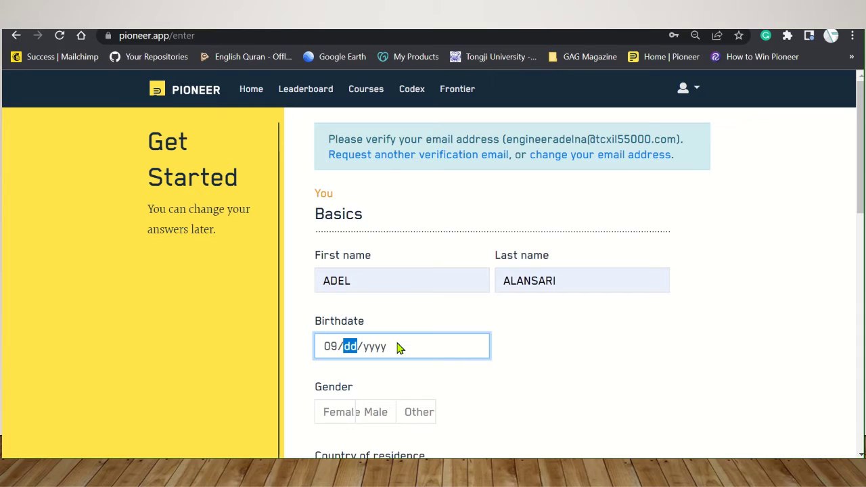
pyautogui.write('15/')
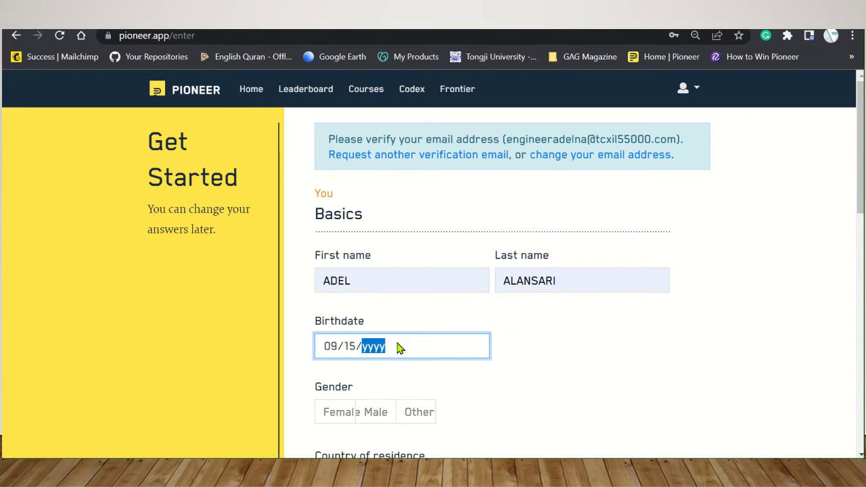
pyautogui.write('1958')
pyautogui.click(377, 417)
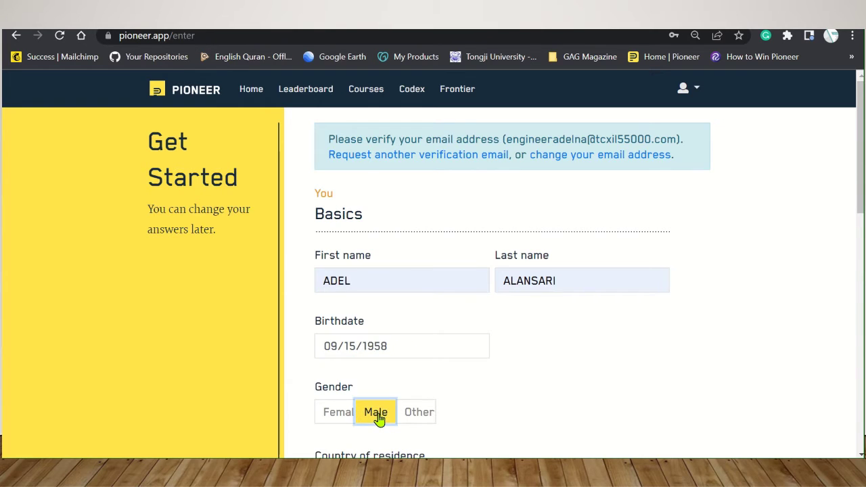
pyautogui.moveTo(861, 206); pyautogui.dragTo(857, 319)
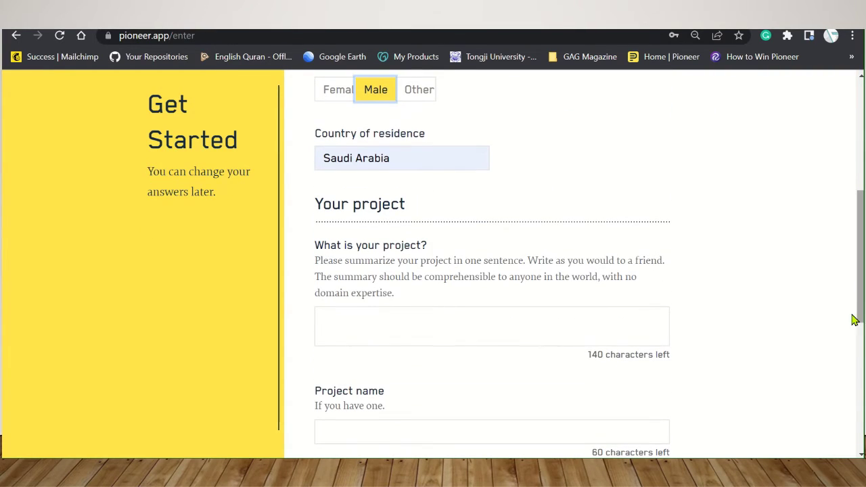
# Type the summary's first line 'LBEBL App. Lost Big = Big Lost >> Equation For Everything>>'
pyautogui.click(368, 331)
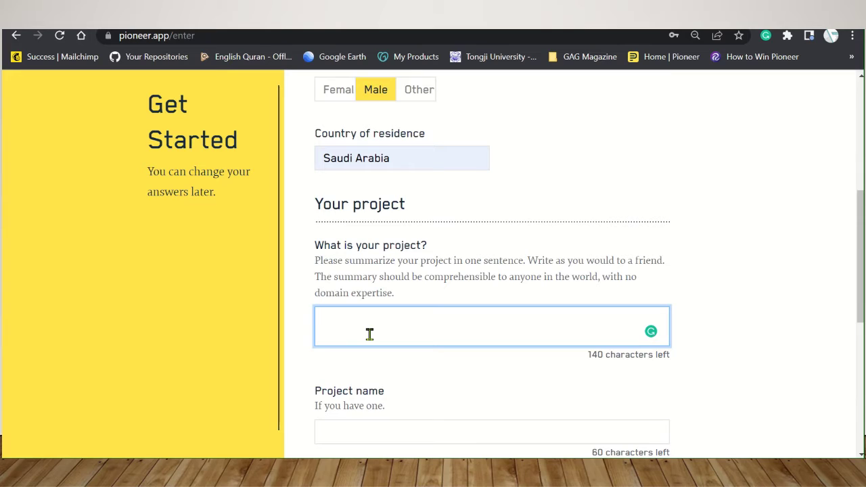
pyautogui.write('LBEBL App')
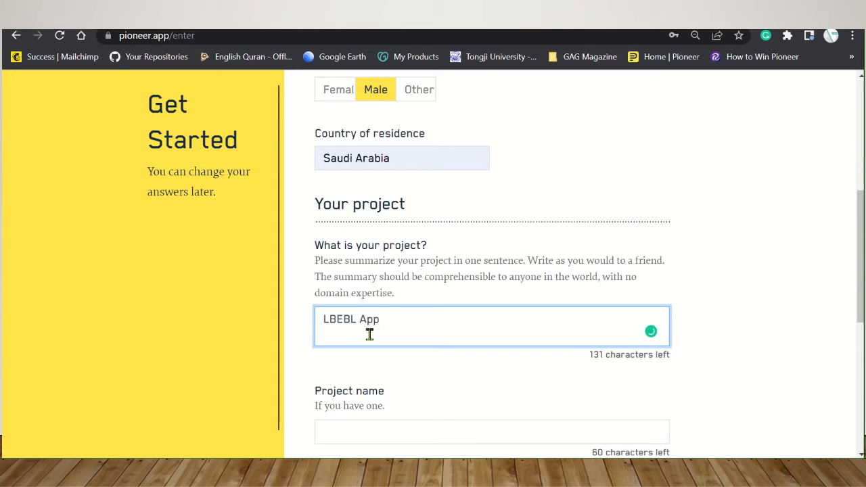
pyautogui.write('.')
pyautogui.write('Lost Big = B')
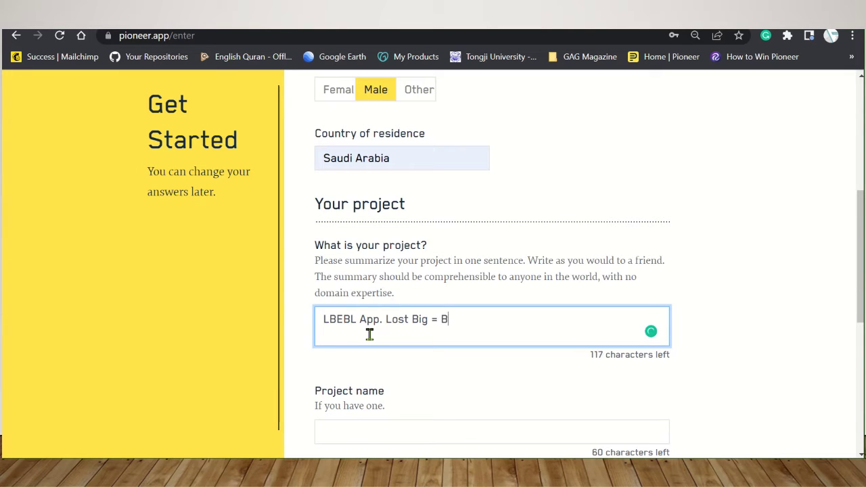
pyautogui.write('i')
pyautogui.write('g')
pyautogui.write(' Los')
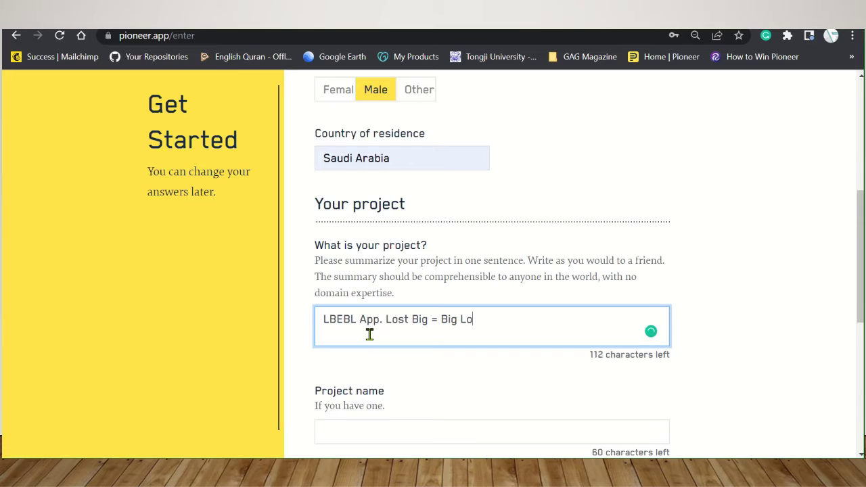
pyautogui.write('t >>')
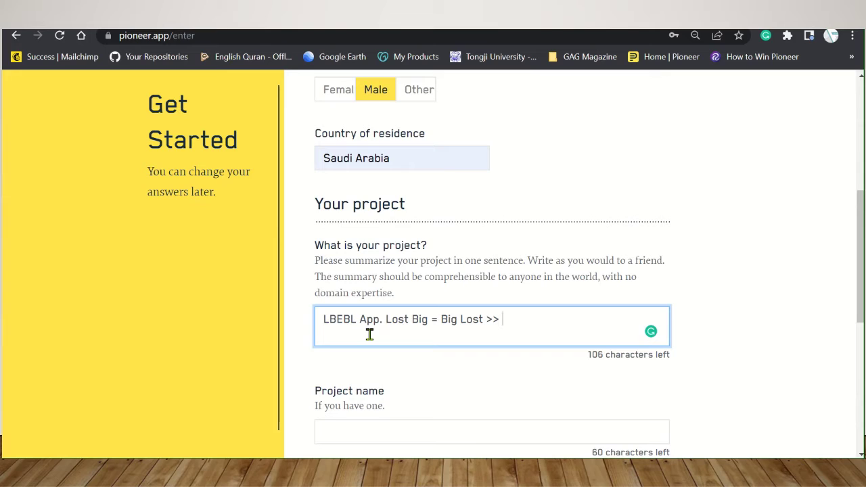
pyautogui.write('Equation For ')
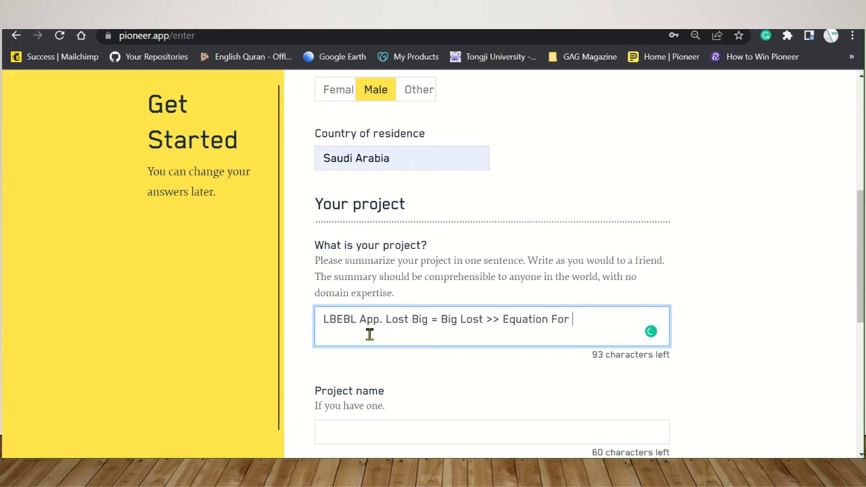
pyautogui.write('Everyth')
pyautogui.write('i')
pyautogui.write('n')
pyautogui.write('g')
pyautogui.write('>>')
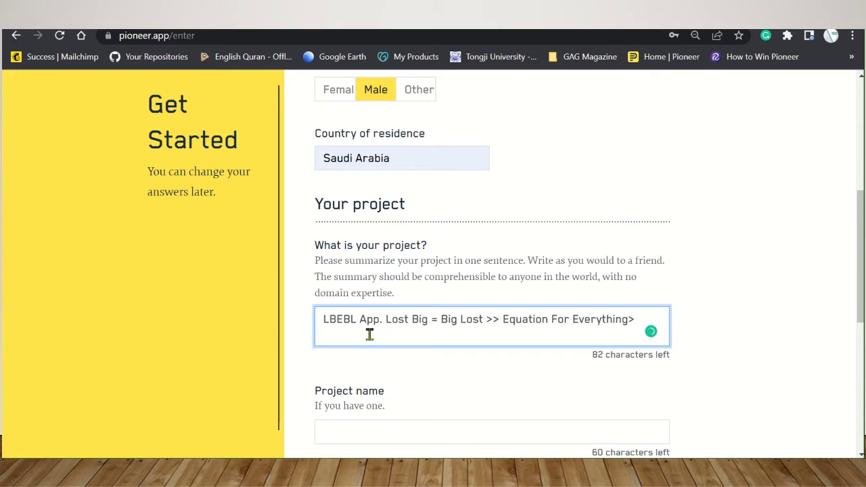
# Start a second summary line reading 'Lost is Time'
pyautogui.press('Return')
pyautogui.write('Lost is')
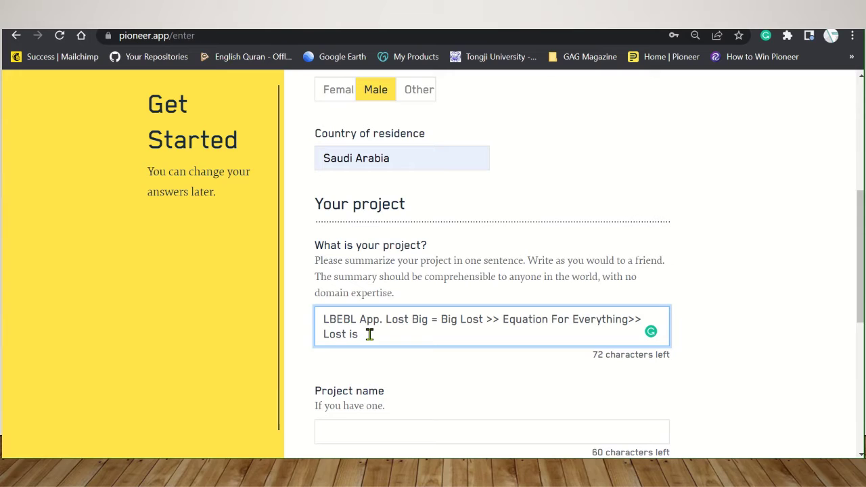
pyautogui.write('Time')
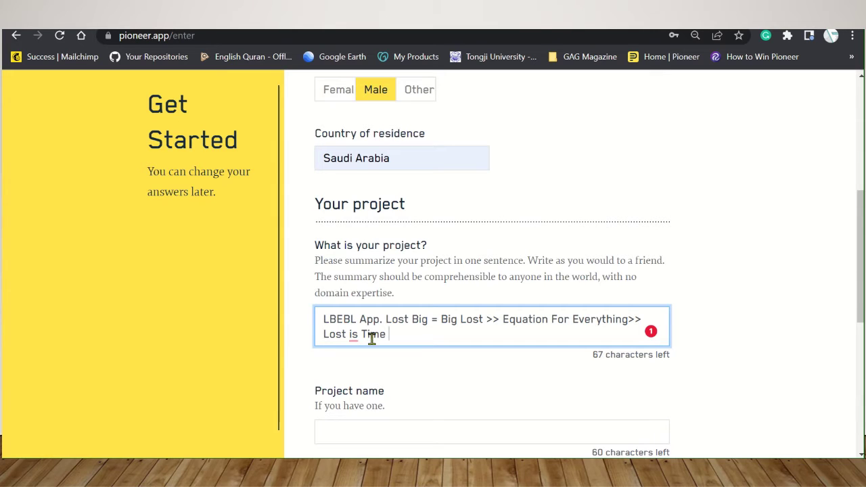
# Accept Grammarly's 'in' fix for 'Lost in Time', then append '>> Big is amount >> Equal'
pyautogui.moveTo(354, 334)
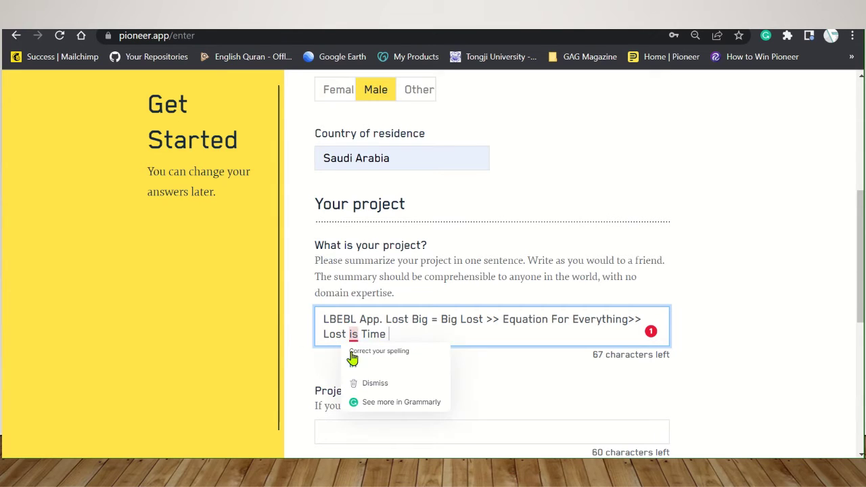
pyautogui.click(353, 365)
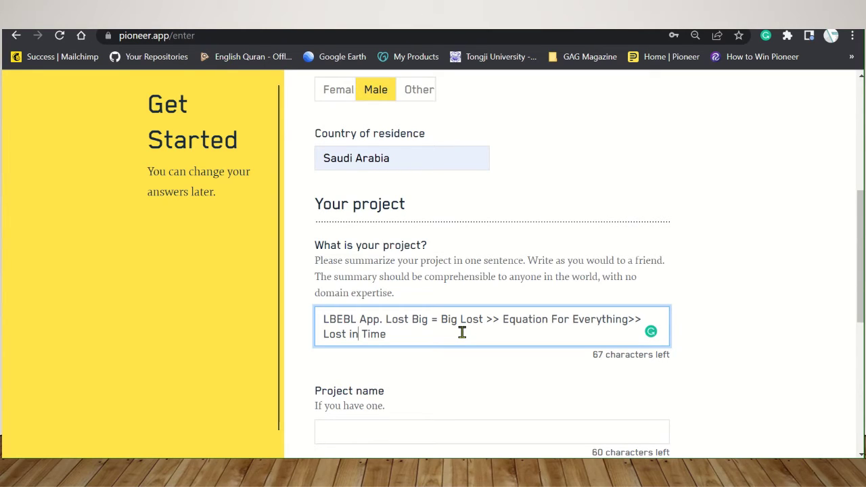
pyautogui.click(393, 334)
pyautogui.write('>>')
pyautogui.write('Big is ')
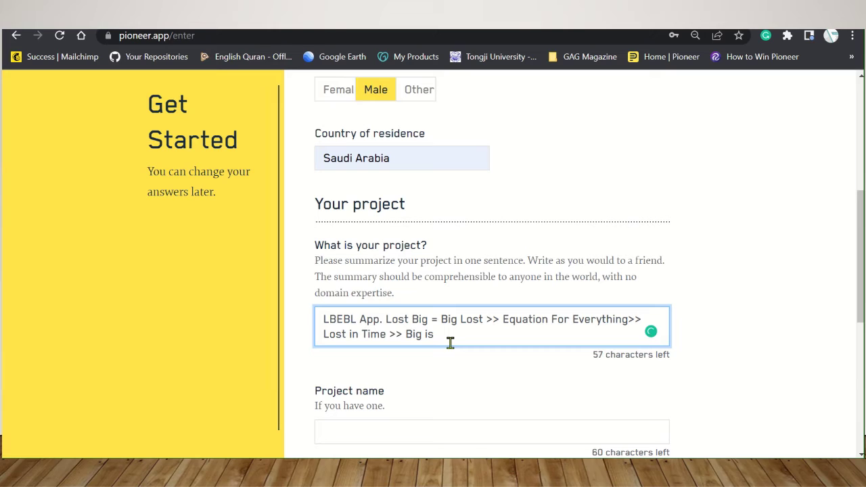
pyautogui.write('amount >>')
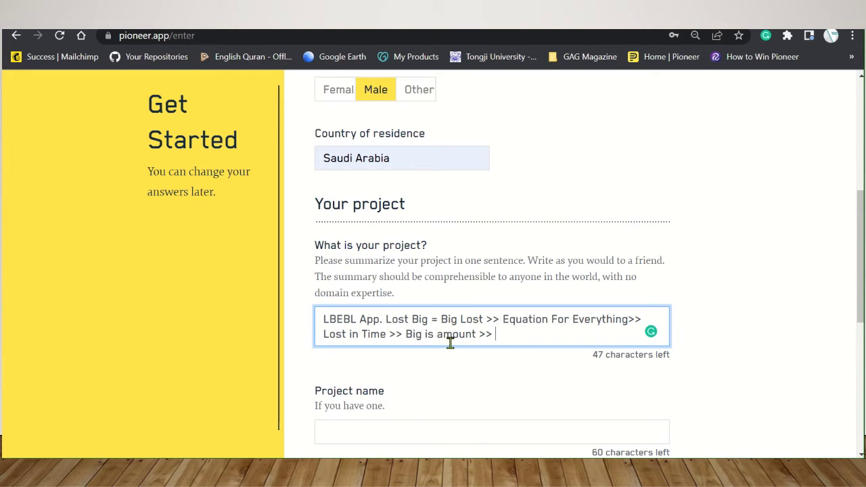
pyautogui.write('Equaa')
pyautogui.press('BackSpace')
pyautogui.write('l')
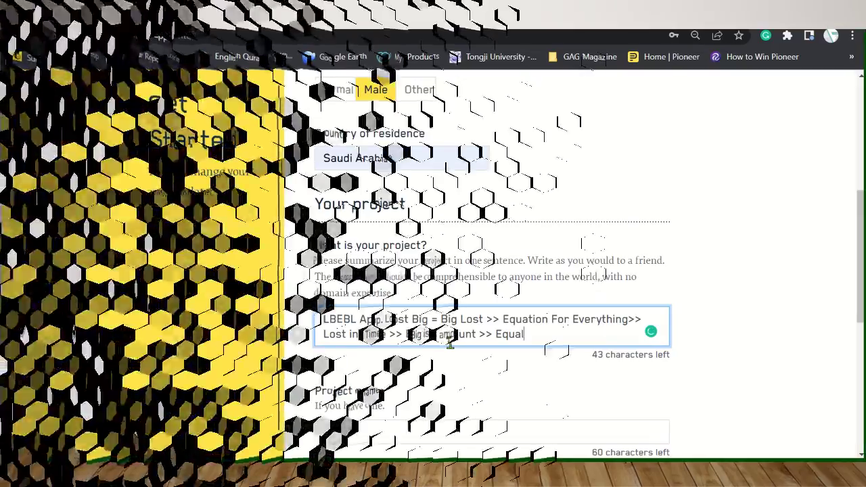
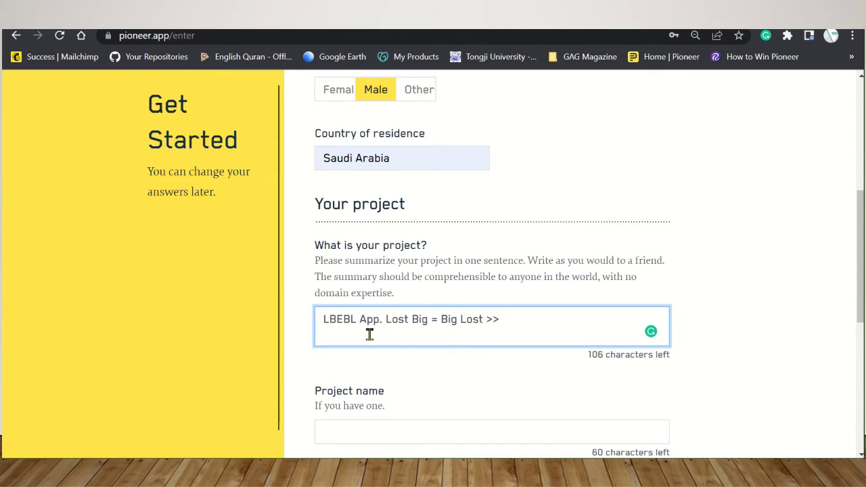
# Add 'Equation For Everything>> Lost in Time' to the summary, correcting 'is' to 'in'
pyautogui.write('Equation F')
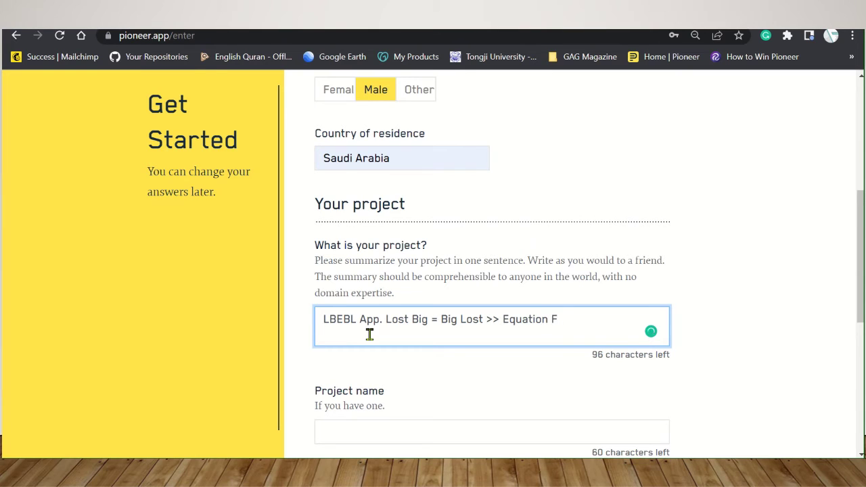
pyautogui.write('or E')
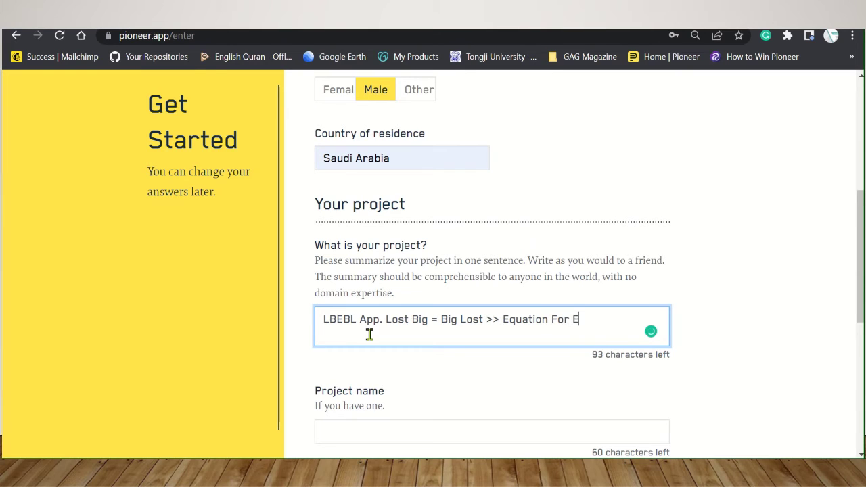
pyautogui.write('very')
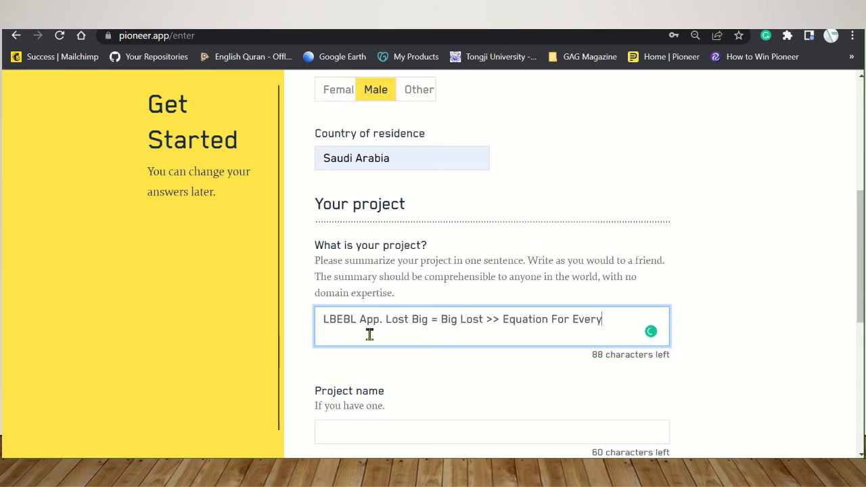
pyautogui.write('thing')
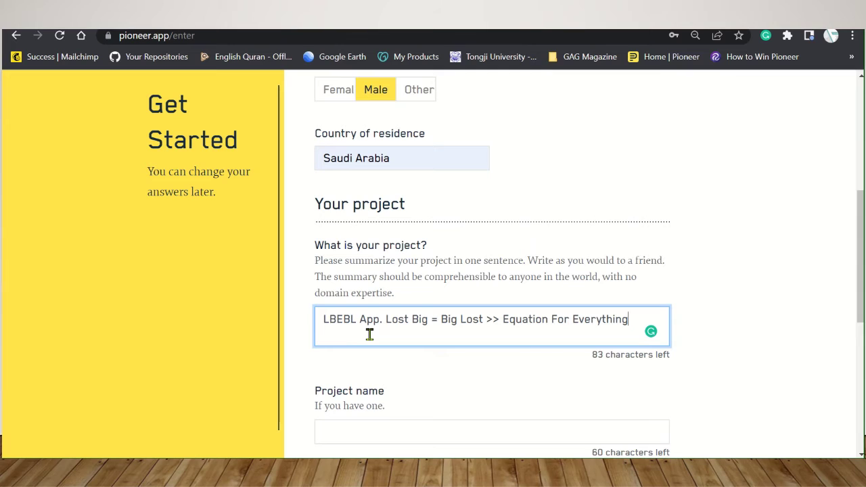
pyautogui.write('>> Lost is')
pyautogui.write('Time')
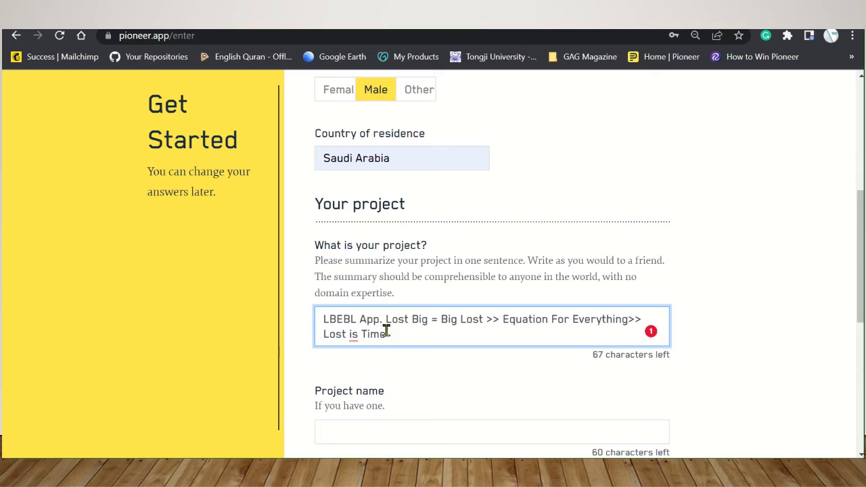
pyautogui.moveTo(353, 334)
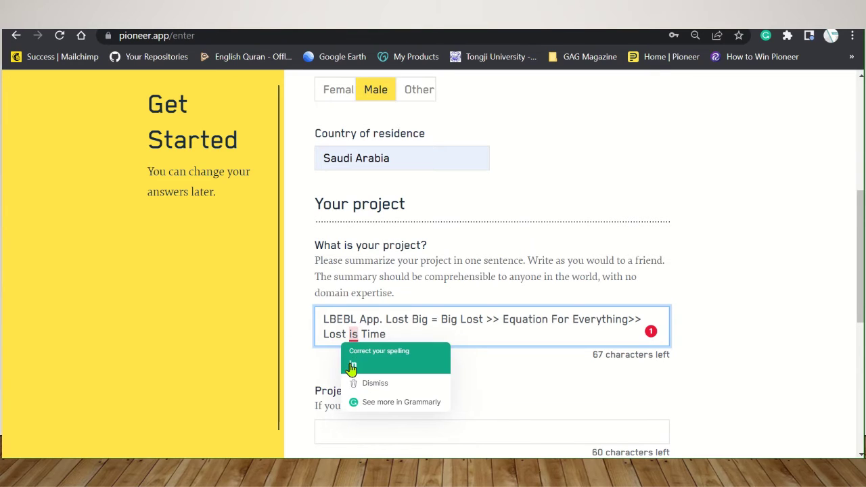
pyautogui.click(352, 363)
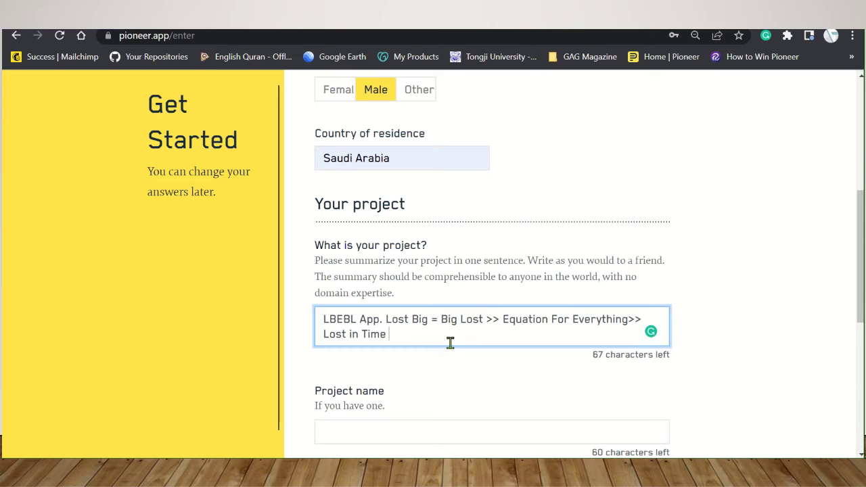
# Append '>> Big is amount >> Equal is Balance Equation', fixing the 'Equaa' typo
pyautogui.write('>>')
pyautogui.write('Big is am')
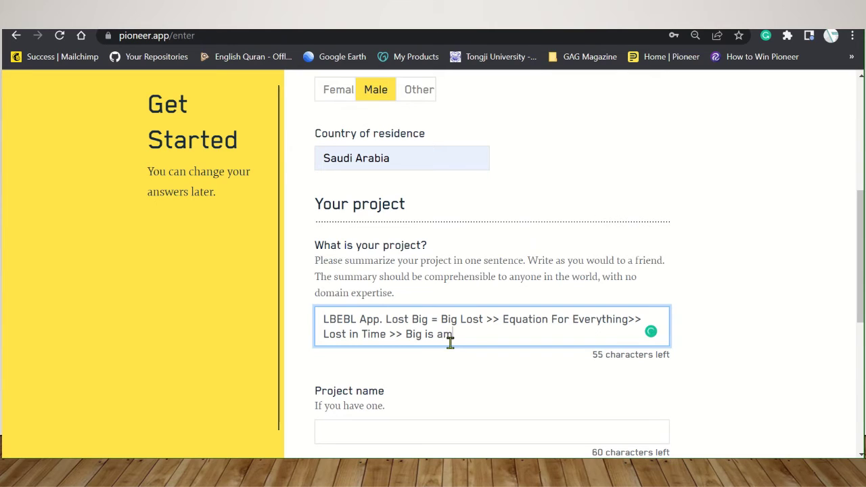
pyautogui.write('ount >>')
pyautogui.write('Equaa')
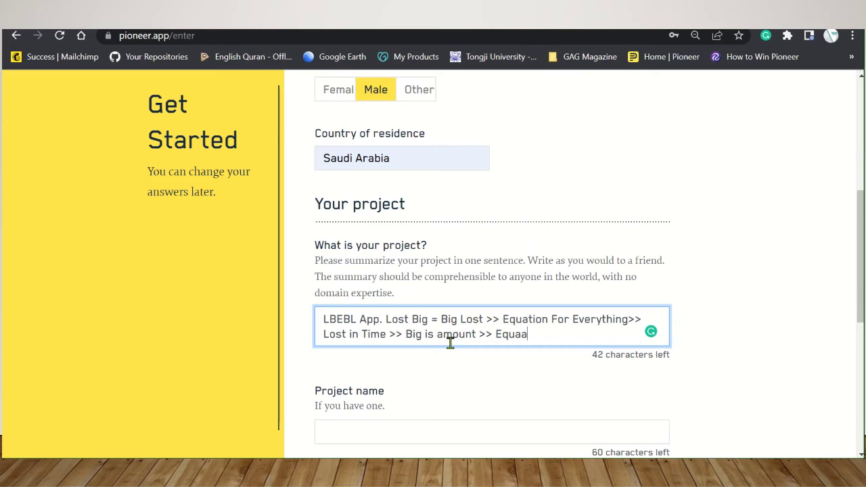
pyautogui.press('BackSpace')
pyautogui.write('l is Balance')
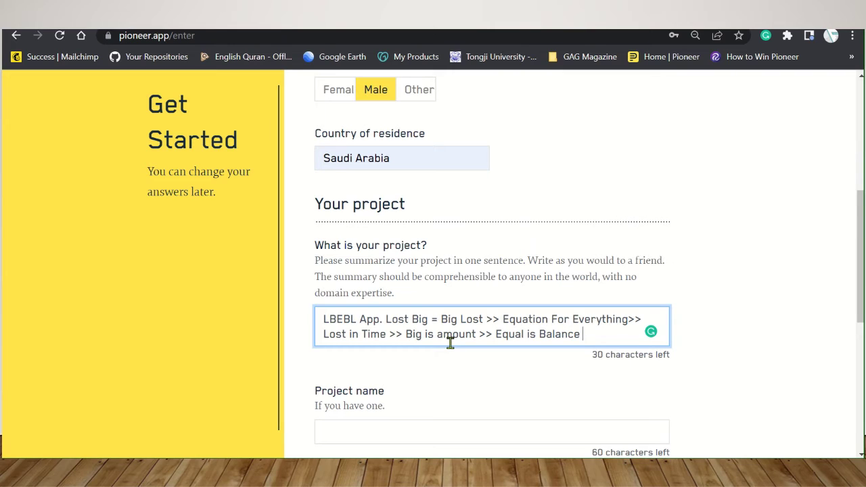
pyautogui.write('E')
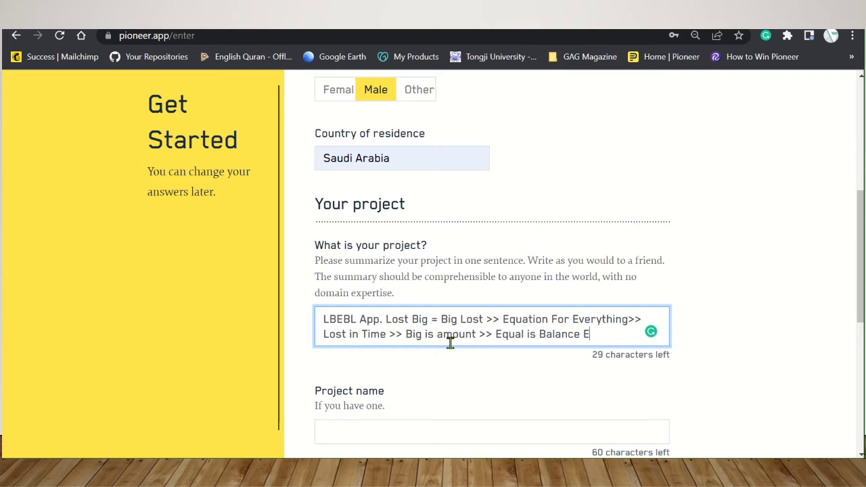
pyautogui.write('quation')
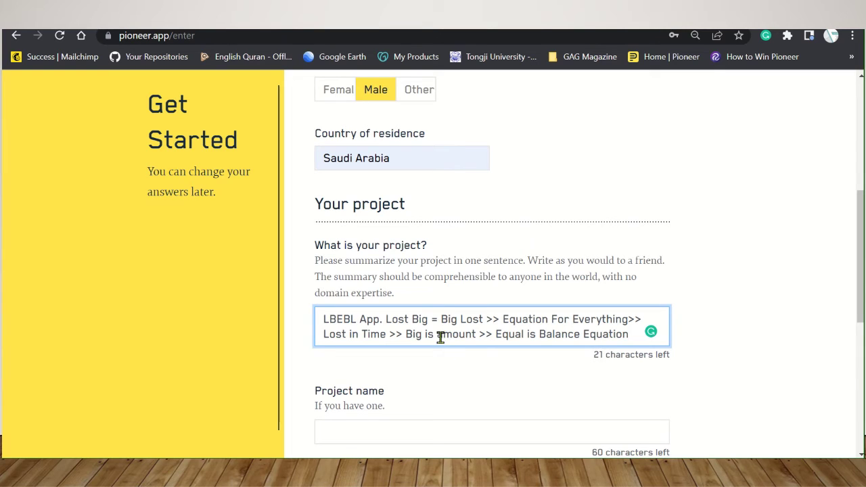
# Enter 'Win1M4MyDream win Million for My Dream' in the Project name field
pyautogui.moveTo(861, 240); pyautogui.dragTo(860, 272)
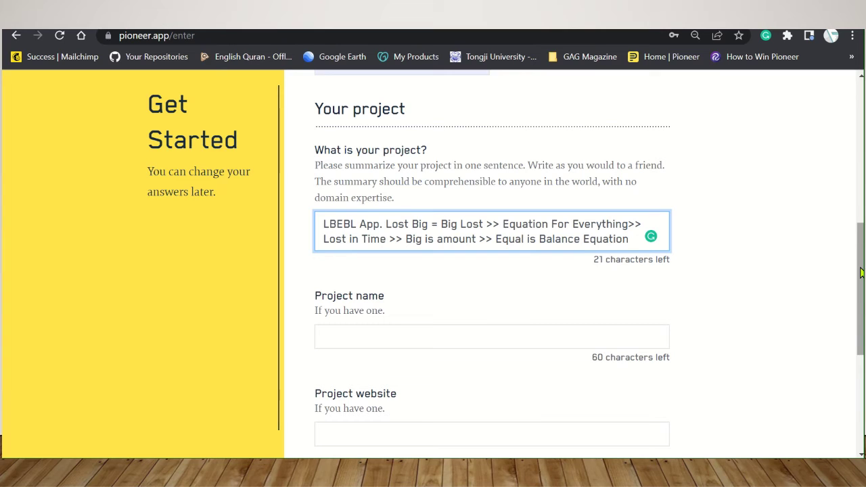
pyautogui.moveTo(861, 272); pyautogui.dragTo(861, 287)
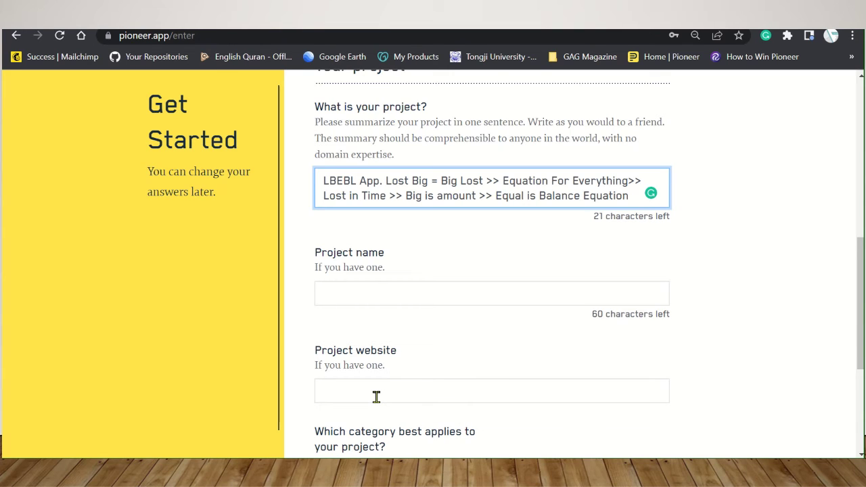
pyautogui.click(363, 298)
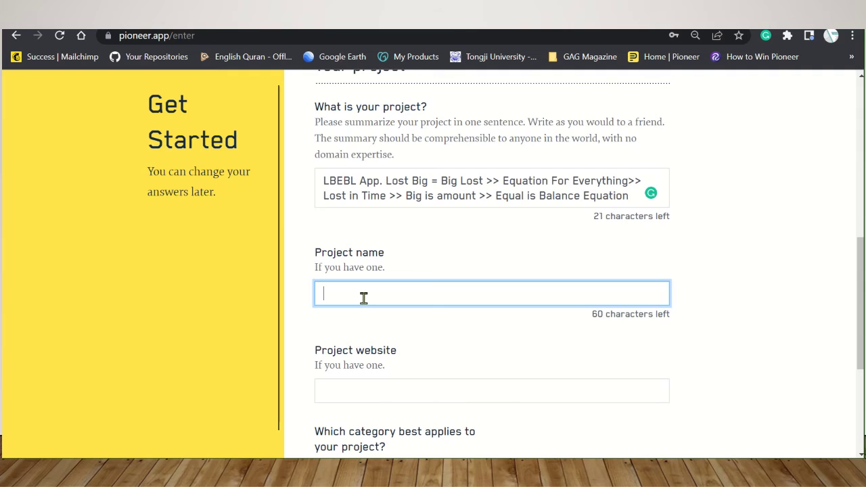
pyautogui.write('Win1M4MyD')
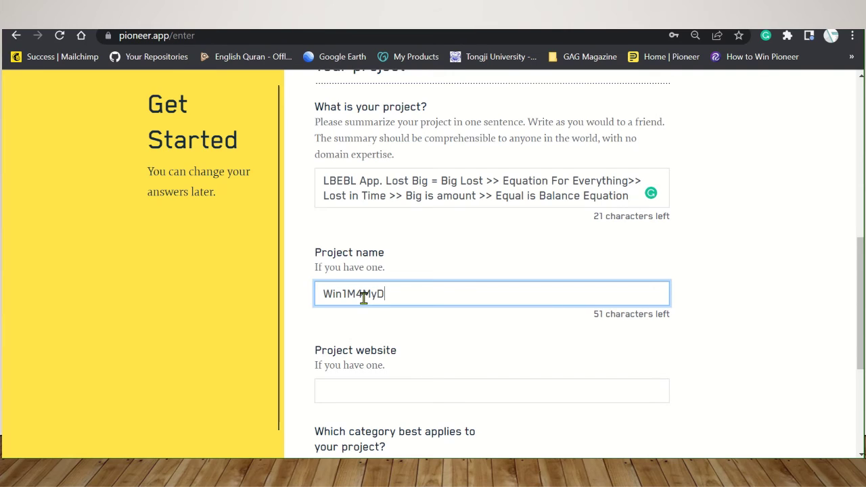
pyautogui.write('ream')
pyautogui.write('win Million ')
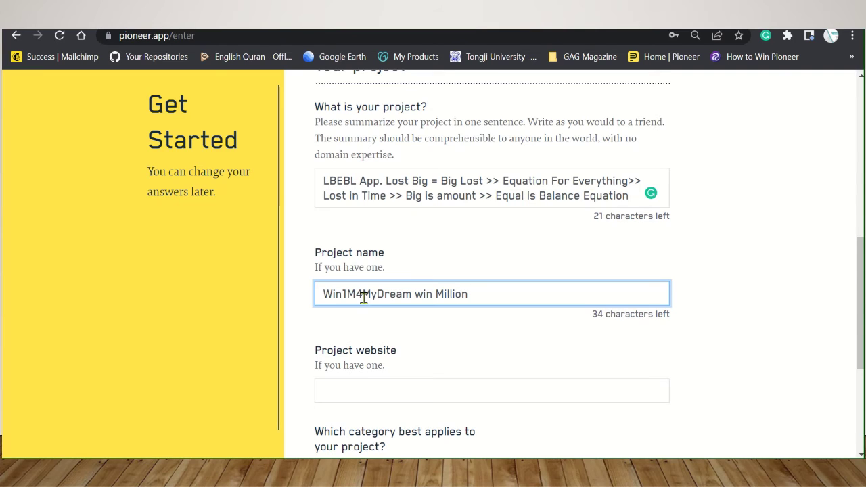
pyautogui.write('for')
pyautogui.write(' My ')
pyautogui.write('Dre')
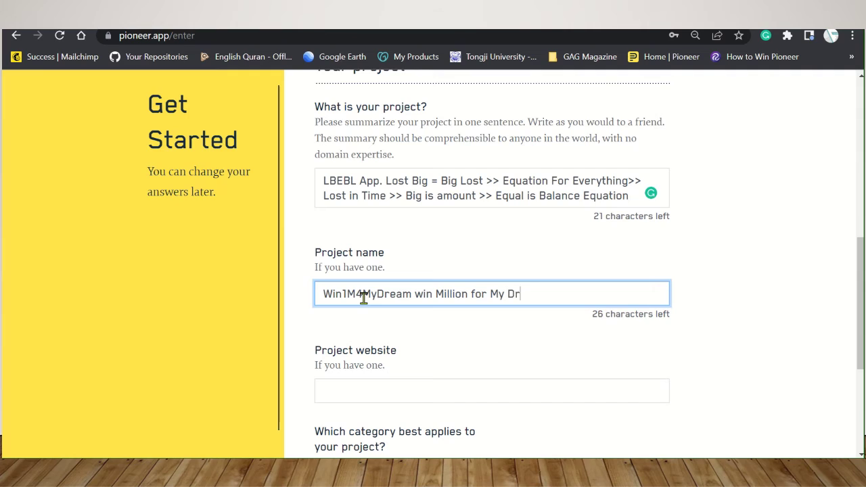
pyautogui.write('am')
pyautogui.click(350, 390)
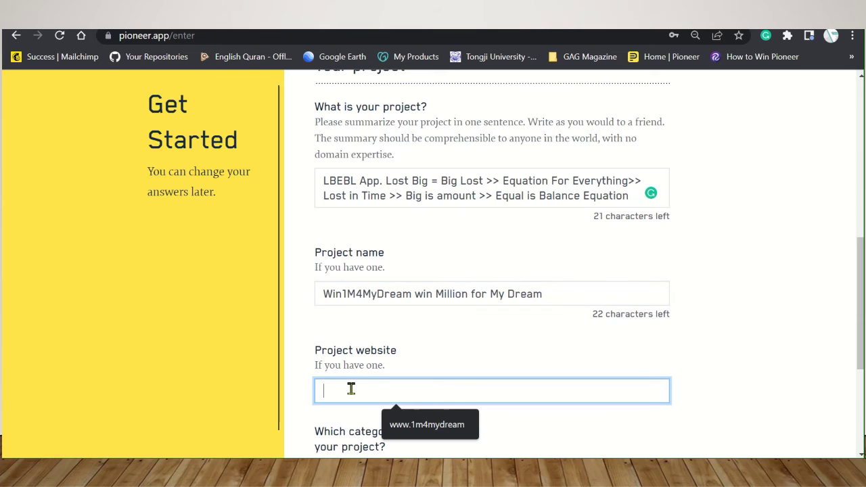
pyautogui.click(458, 424)
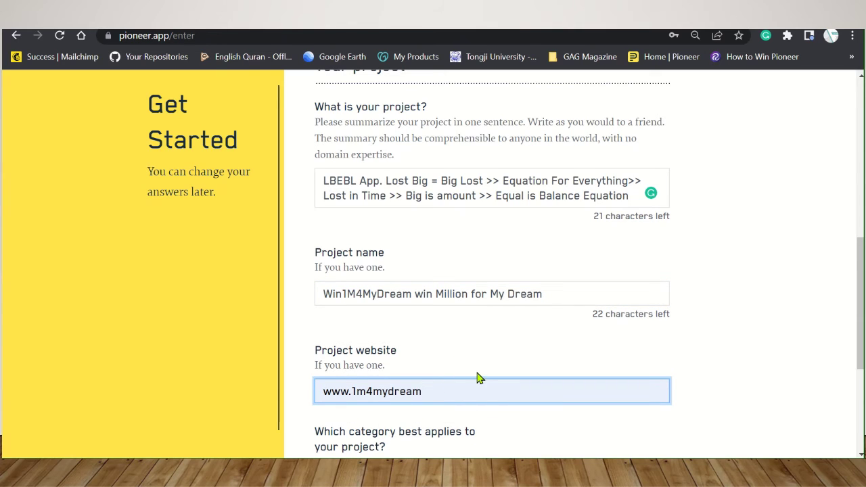
pyautogui.write('.com')
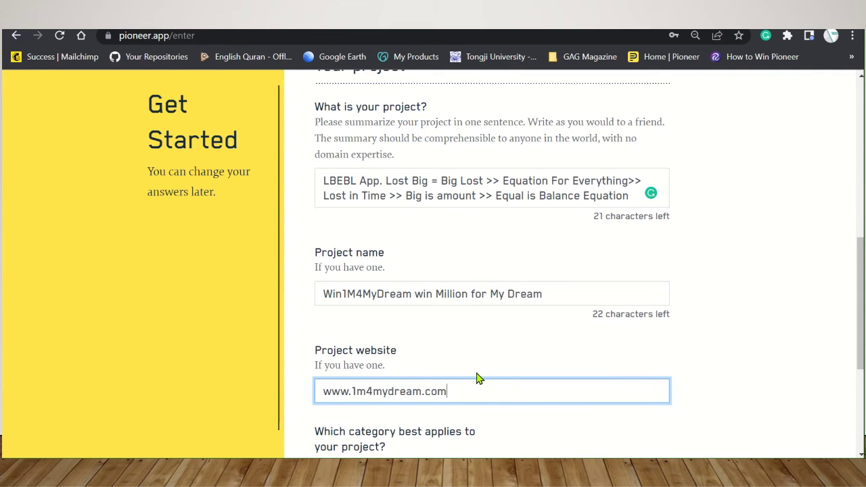
pyautogui.moveTo(433, 34)
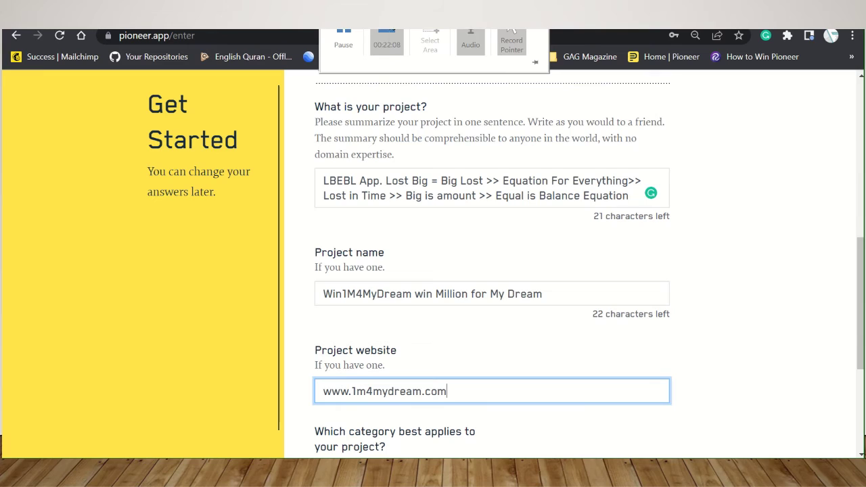